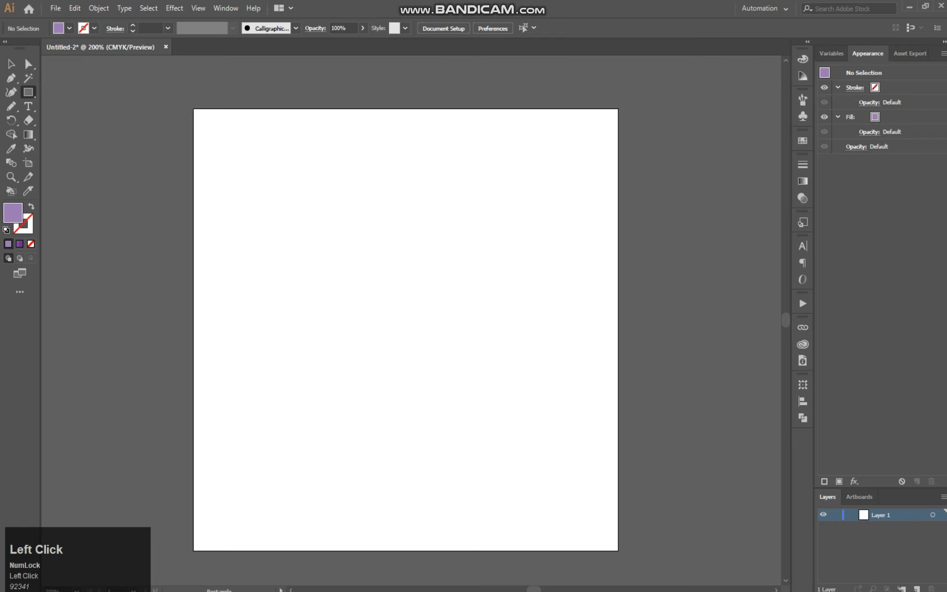
# Draw a circle about 663 px across and centre it on the artboard
pyautogui.click(76, 105)
pyautogui.moveTo(314, 219); pyautogui.dragTo(596, 511)
pyautogui.press('v')
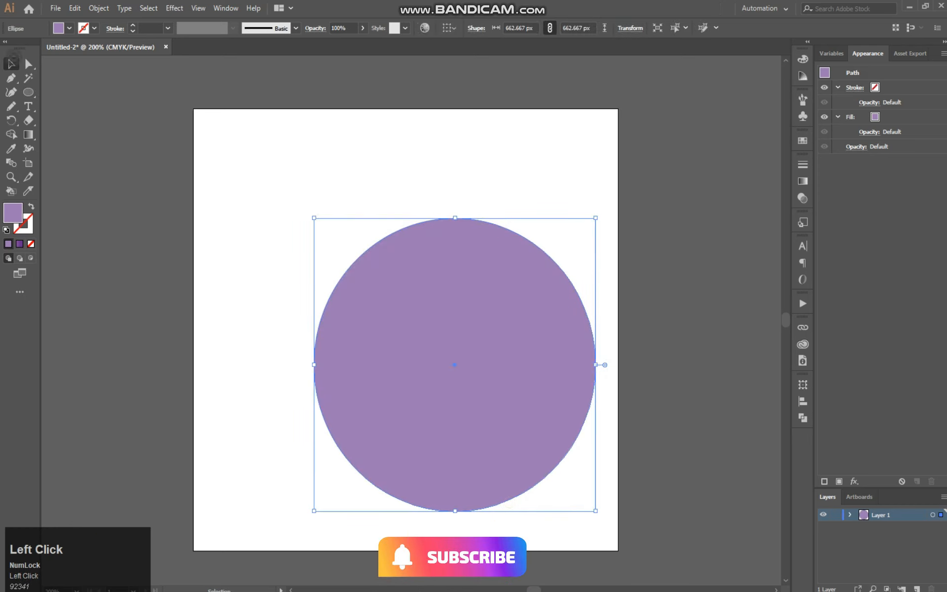
pyautogui.moveTo(451, 360); pyautogui.dragTo(403, 314)
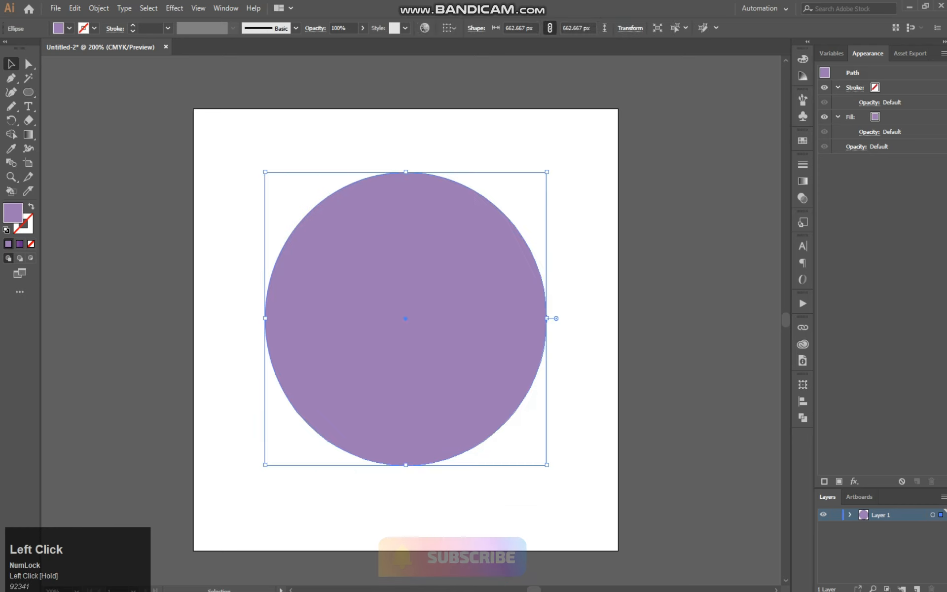
# Remove the circle's fill and apply the purple gradient to its stroke
pyautogui.click(31, 244)
pyautogui.click(27, 228)
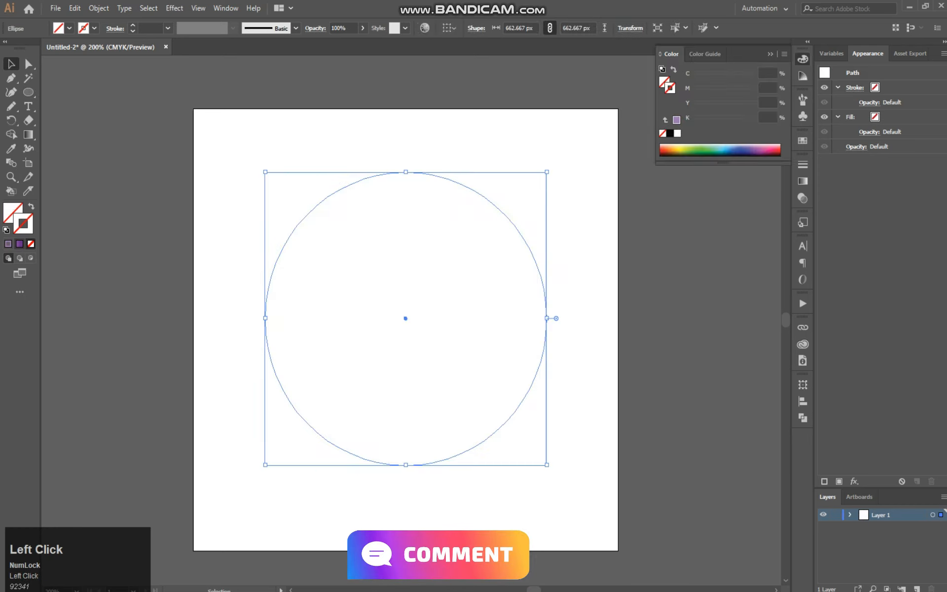
pyautogui.click(20, 244)
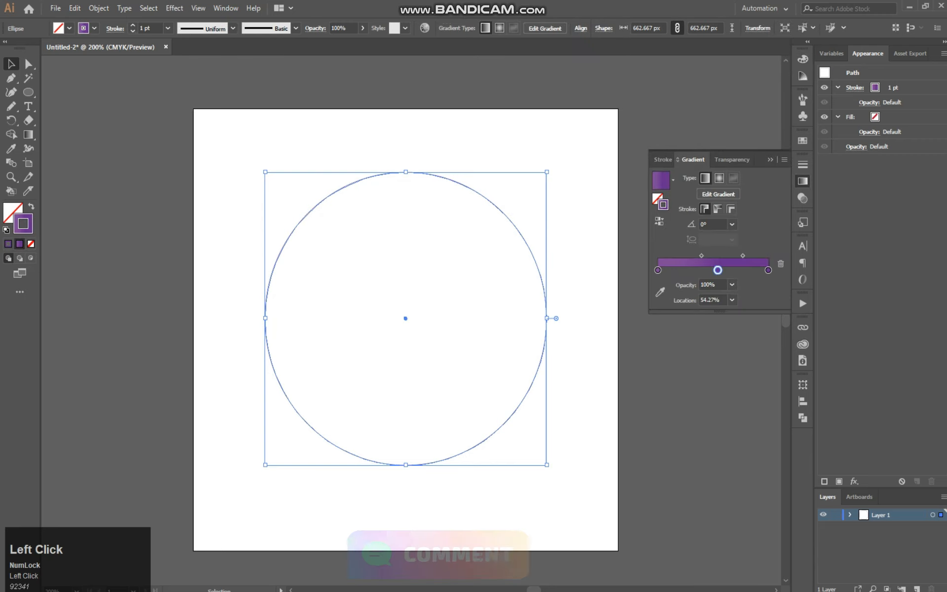
# Set the circle's stroke weight to 80 pt
pyautogui.click(168, 28)
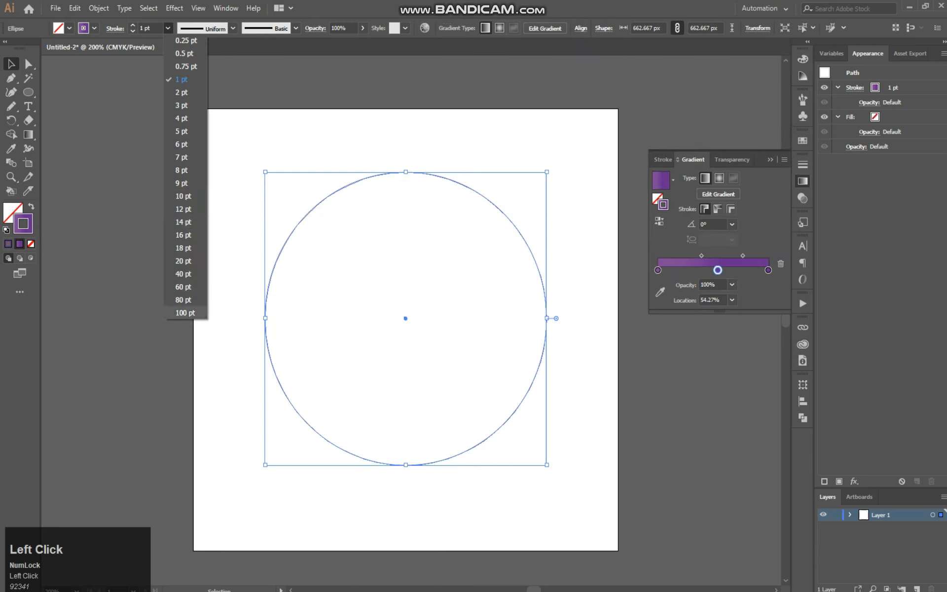
pyautogui.click(183, 287)
pyautogui.click(168, 29)
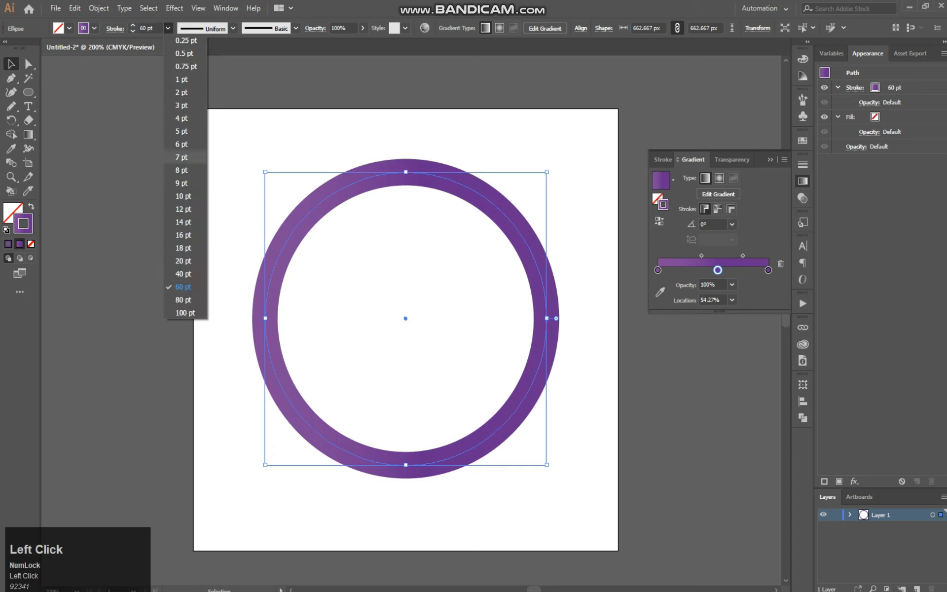
pyautogui.click(184, 313)
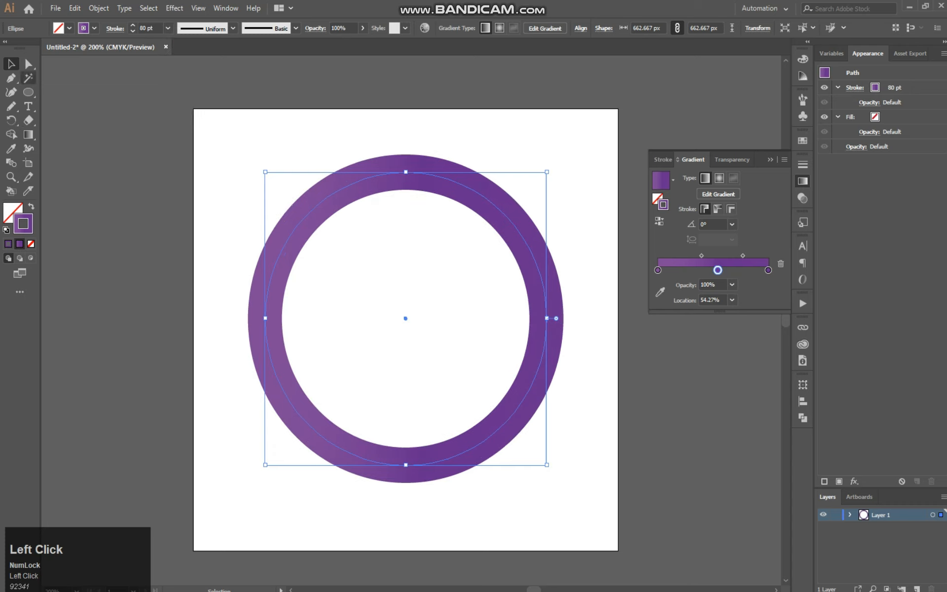
# Shift the stroke gradient's middle stop slightly toward the start and recolour its end stop with the light purple swatch
pyautogui.moveTo(518, 147); pyautogui.dragTo(197, 570)
pyautogui.moveTo(717, 270); pyautogui.dragTo(710, 271)
pyautogui.doubleClick(768, 269)
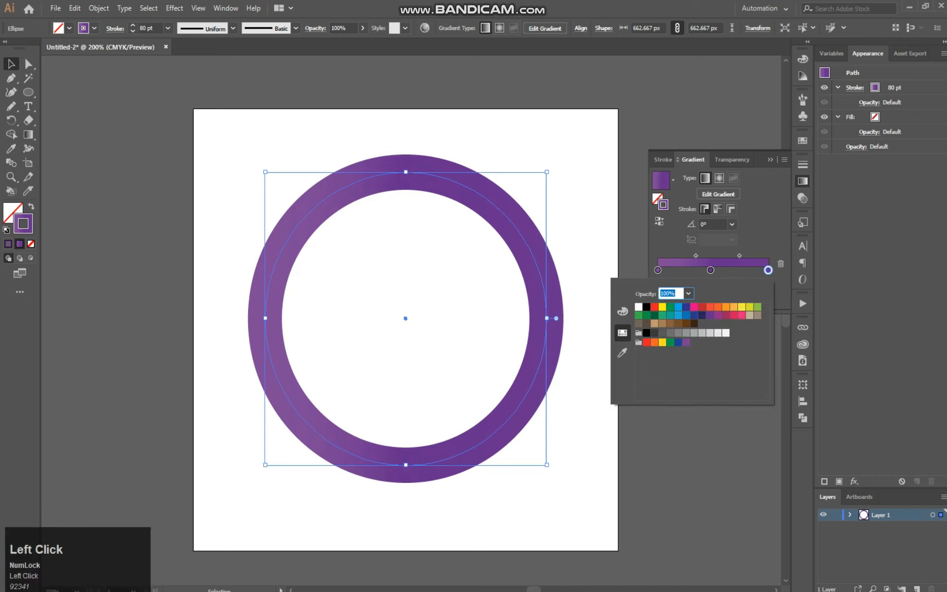
pyautogui.click(686, 342)
pyautogui.click(764, 254)
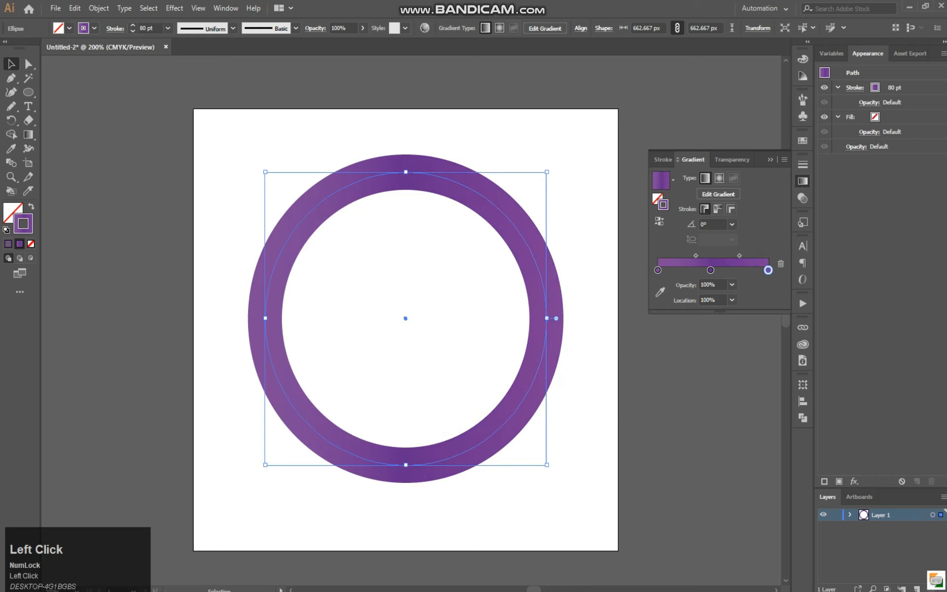
# Set the angle of the ring's stroke gradient to 135° and deselect the ring
pyautogui.click(719, 194)
pyautogui.click(440, 307)
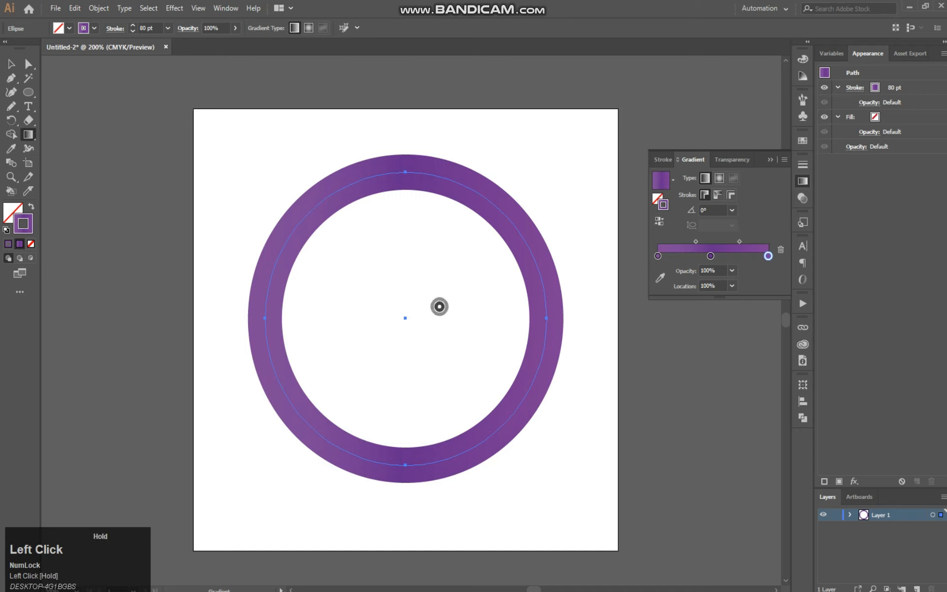
pyautogui.keyDown('alt'); pyautogui.click(440, 306); pyautogui.keyUp('alt')
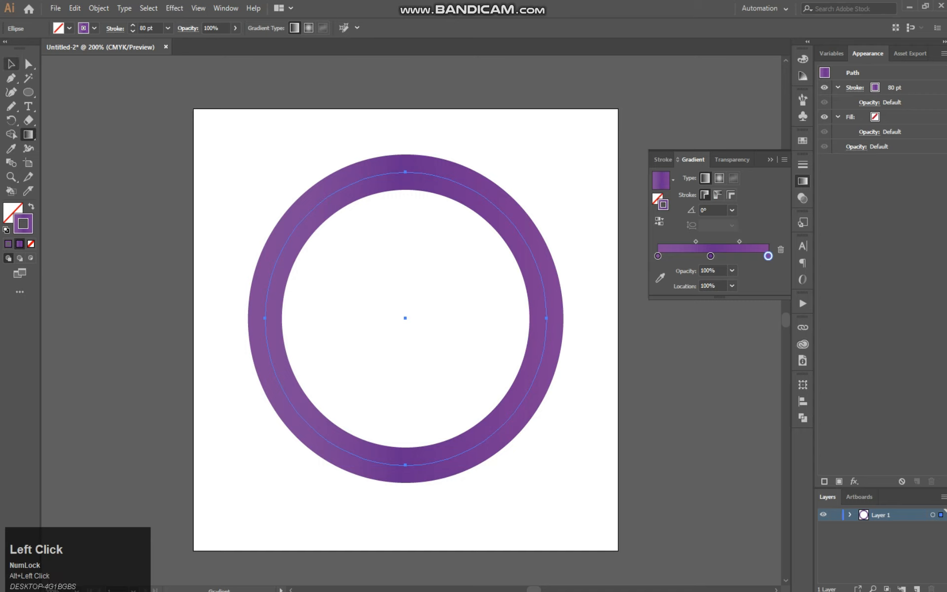
pyautogui.click(732, 209)
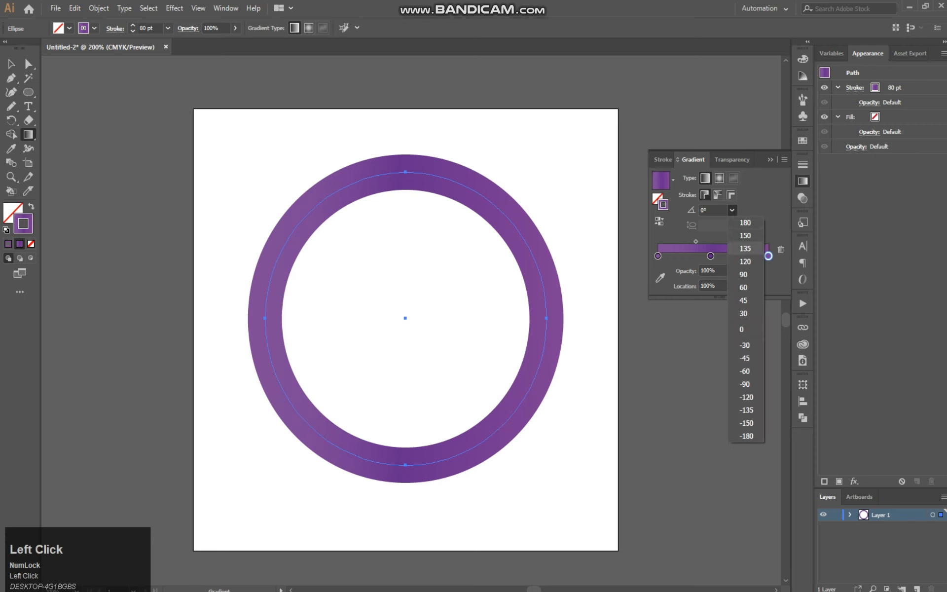
pyautogui.click(745, 248)
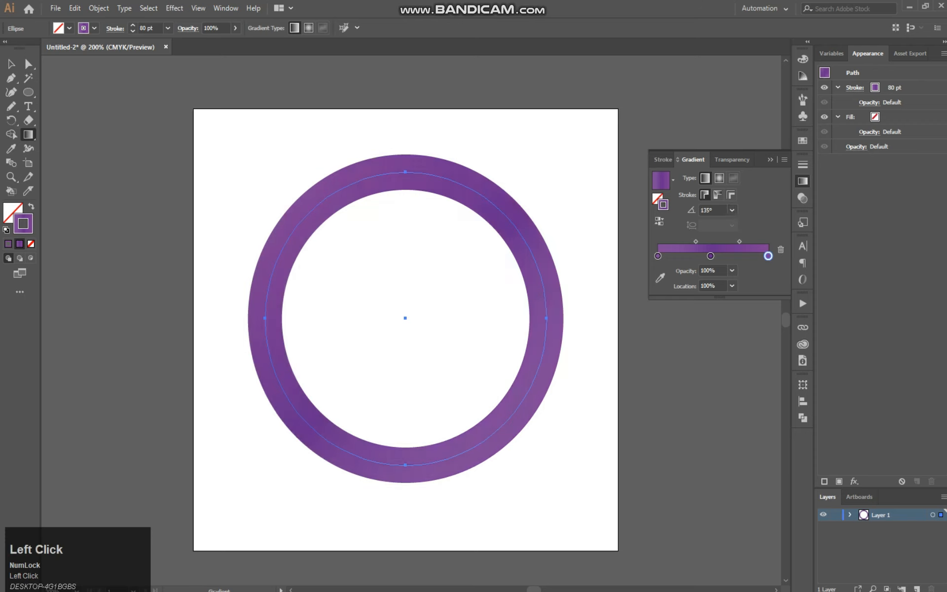
pyautogui.click(11, 64)
pyautogui.click(129, 148)
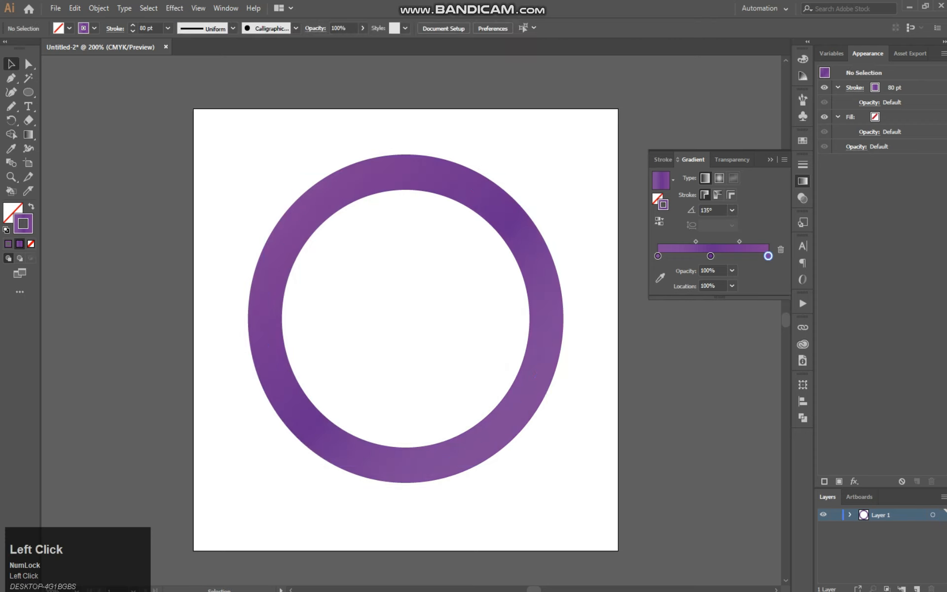
# Examine the gradient along the ring's stroke up close
pyautogui.moveTo(537, 195); pyautogui.dragTo(280, 486)
pyautogui.click(281, 486)
pyautogui.hotkey('ctrl', '+')
pyautogui.hotkey('ctrl', '+')
pyautogui.hotkey('ctrl', '+')
pyautogui.moveTo(367, 102); pyautogui.dragTo(350, 450)
pyautogui.hotkey('ctrl', '-')
pyautogui.hotkey('ctrl', '-')
pyautogui.hotkey('ctrl', '-')
pyautogui.hotkey('ctrl', '-')
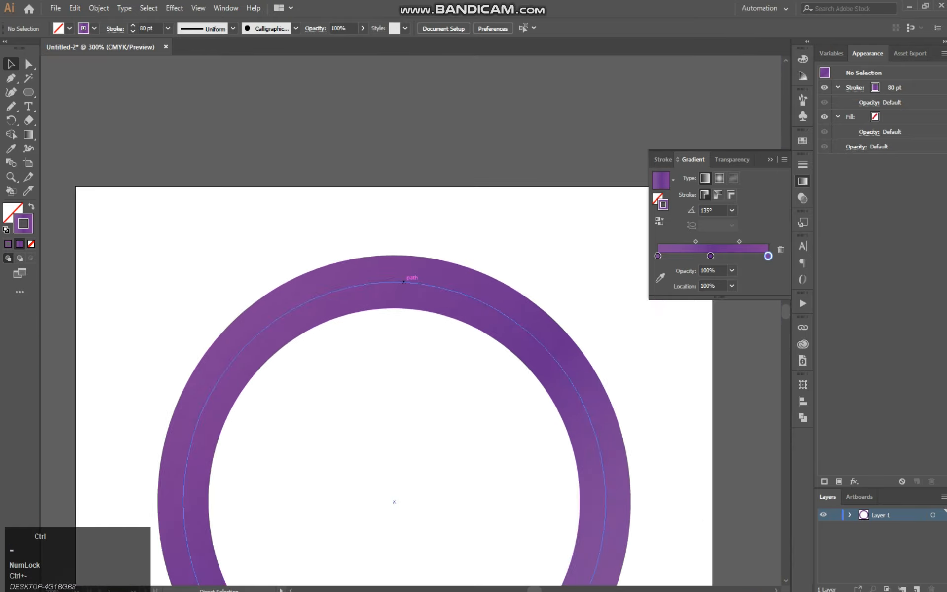
# Show the rulers and add a vertical and a horizontal guide crossing inside the ring
pyautogui.hotkey('ctrl', 'r')
pyautogui.moveTo(45, 395); pyautogui.dragTo(403, 395)
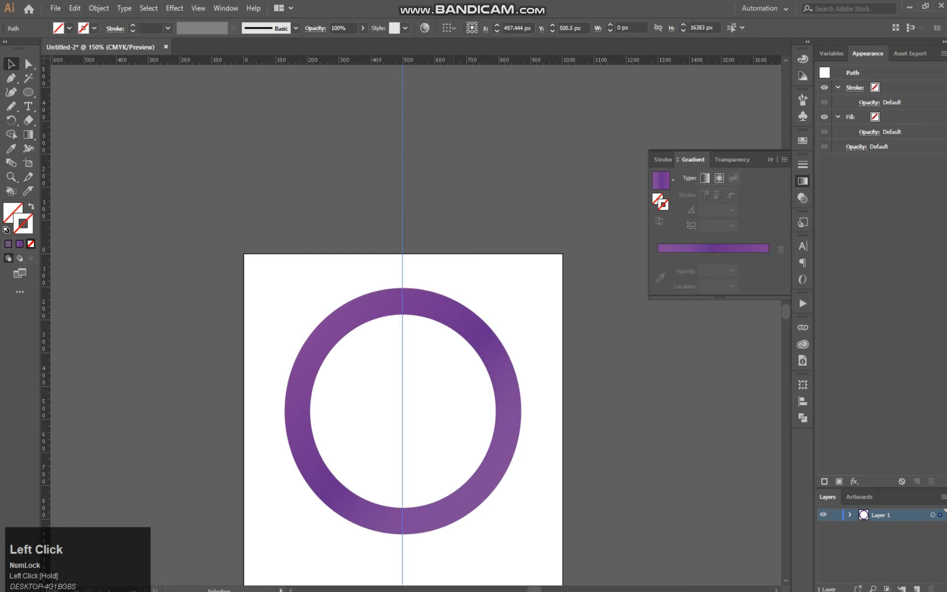
pyautogui.moveTo(462, 244); pyautogui.dragTo(461, 432)
# Select the ring together with both guides and align their centres horizontally
pyautogui.moveTo(535, 307)
pyautogui.mouseDown()
pyautogui.moveTo(462, 414)
pyautogui.moveTo(331, 563)
pyautogui.mouseUp()
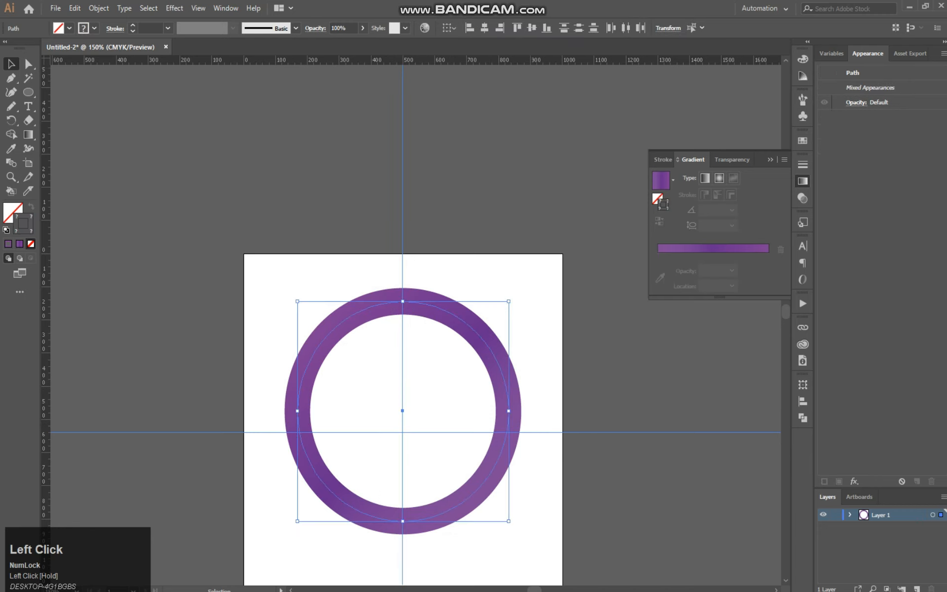
pyautogui.click(485, 27)
pyautogui.click(564, 28)
pyautogui.click(564, 27)
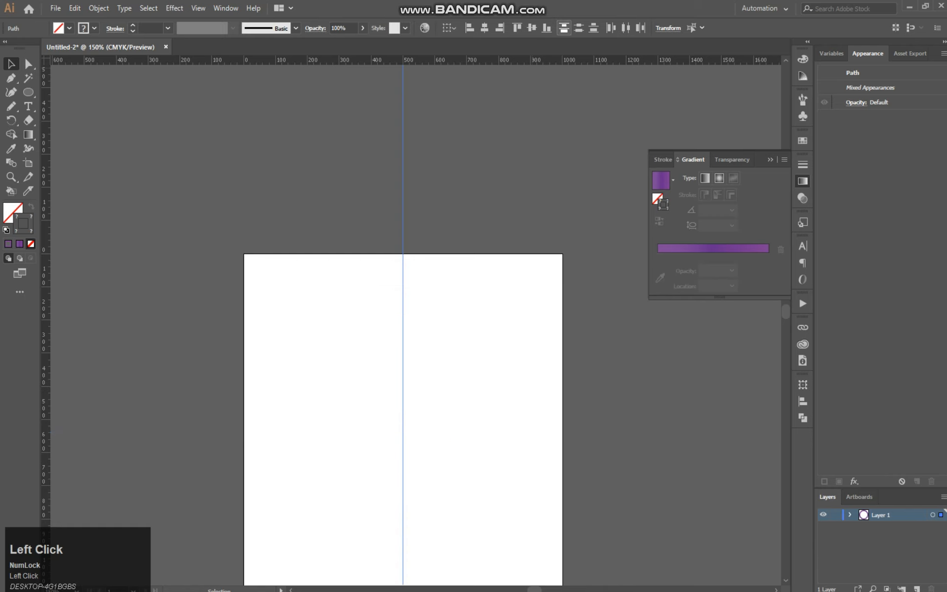
pyautogui.hotkey('ctrl', 'z')
pyautogui.hotkey('ctrl', 'z')
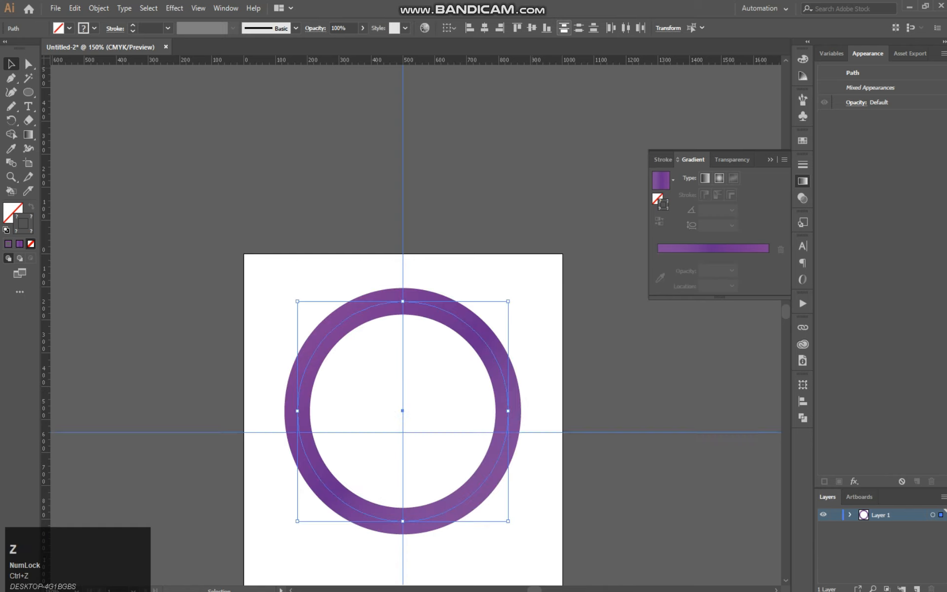
# Align the centres of the ring and both guides vertically, then clear the selection
pyautogui.click(532, 27)
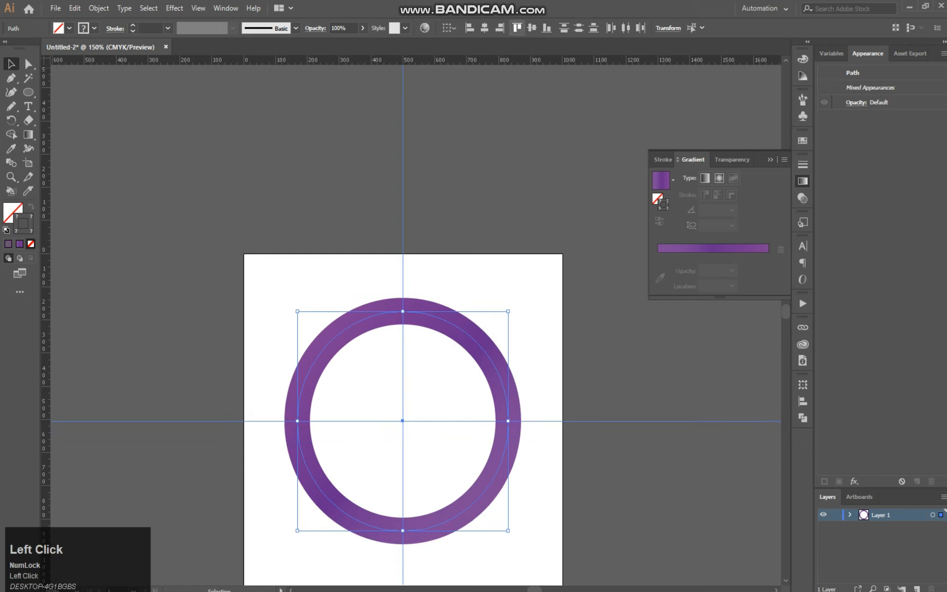
pyautogui.click(499, 28)
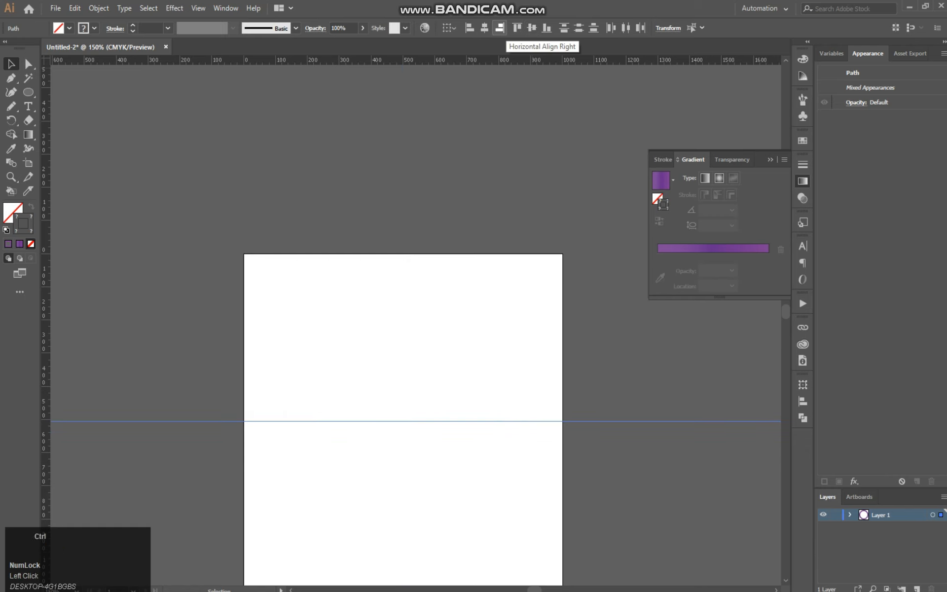
pyautogui.hotkey('ctrl', 'z')
pyautogui.click(513, 163)
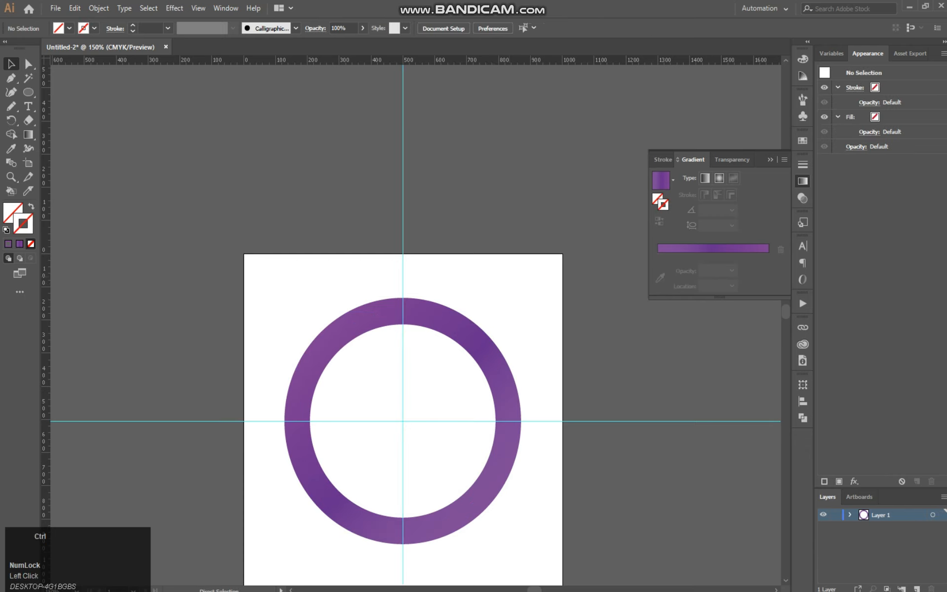
# Draw a circle about 95 px across outside the ring's upper-left part and fill it with the purple gradient
pyautogui.hotkey('ctrl', '=')
pyautogui.hotkey('ctrl', '=')
pyautogui.moveTo(511, 414); pyautogui.dragTo(537, 310)
pyautogui.click(28, 91)
pyautogui.moveTo(170, 145); pyautogui.dragTo(229, 207)
pyautogui.click(12, 213)
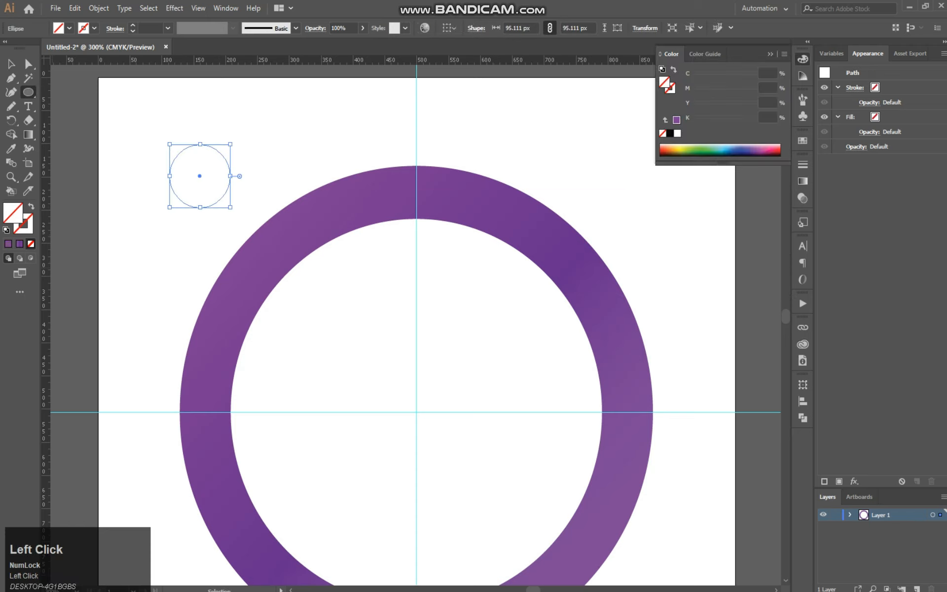
pyautogui.click(19, 244)
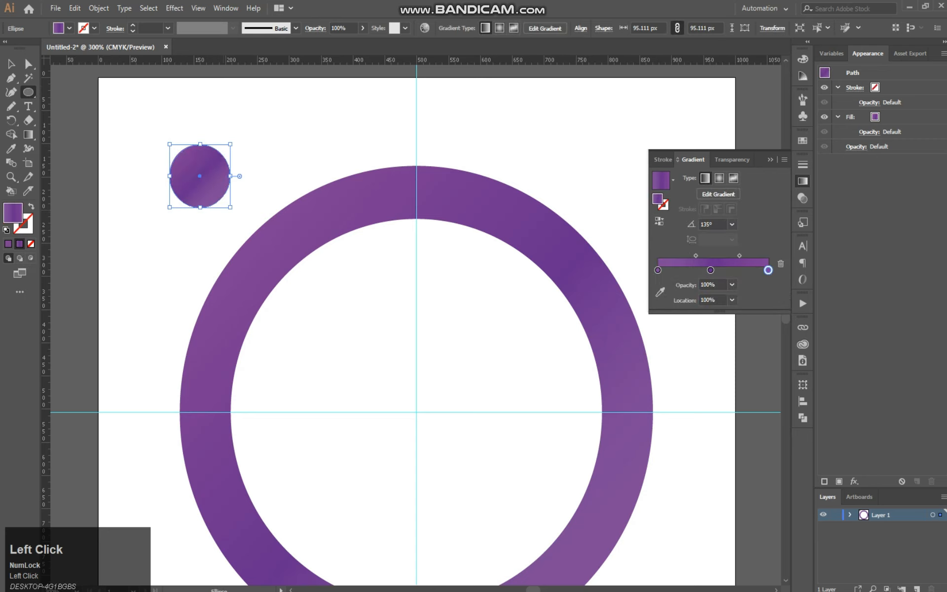
# Scale the small circle down to about 69 px and place it on the top of the ring at the vertical guide
pyautogui.moveTo(230, 207); pyautogui.dragTo(419, 192)
pyautogui.press('v')
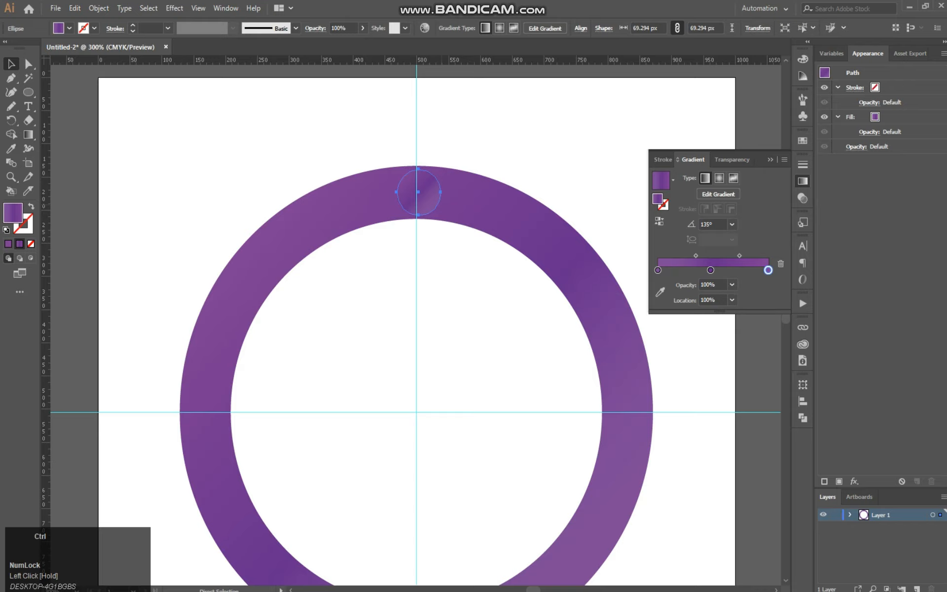
pyautogui.hotkey('ctrl', '=')
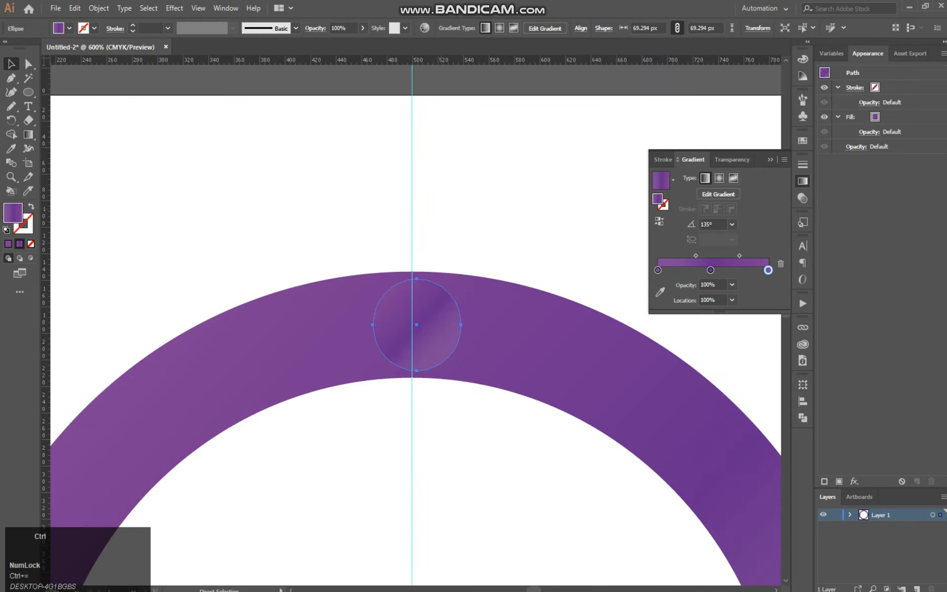
pyautogui.hotkey('ctrl', '=')
pyautogui.press('space')
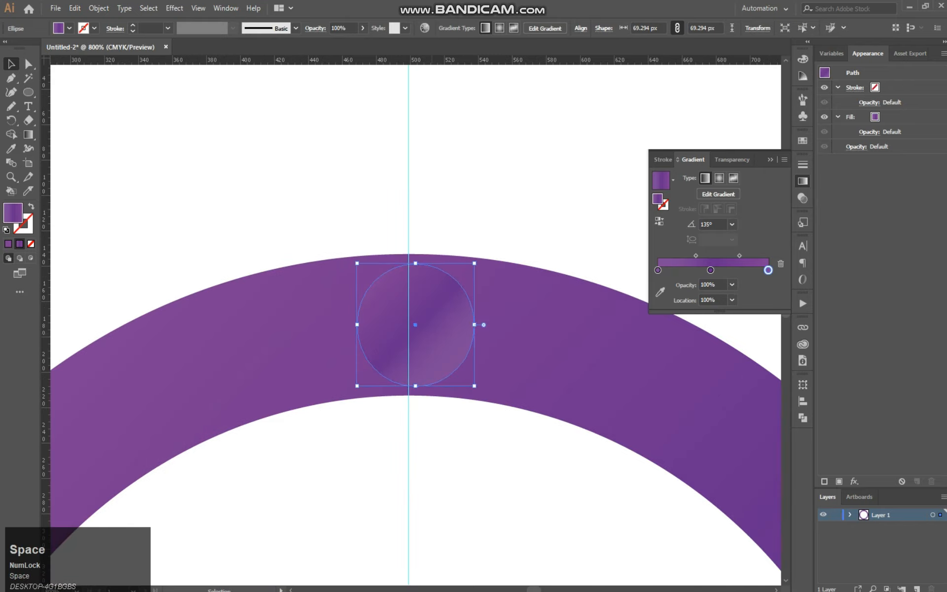
# Place two copies of the small circle clockwise along the ring's upper-right arc
pyautogui.moveTo(415, 325); pyautogui.dragTo(502, 306)
pyautogui.moveTo(560, 230); pyautogui.dragTo(484, 188)
pyautogui.moveTo(423, 255); pyautogui.dragTo(471, 303)
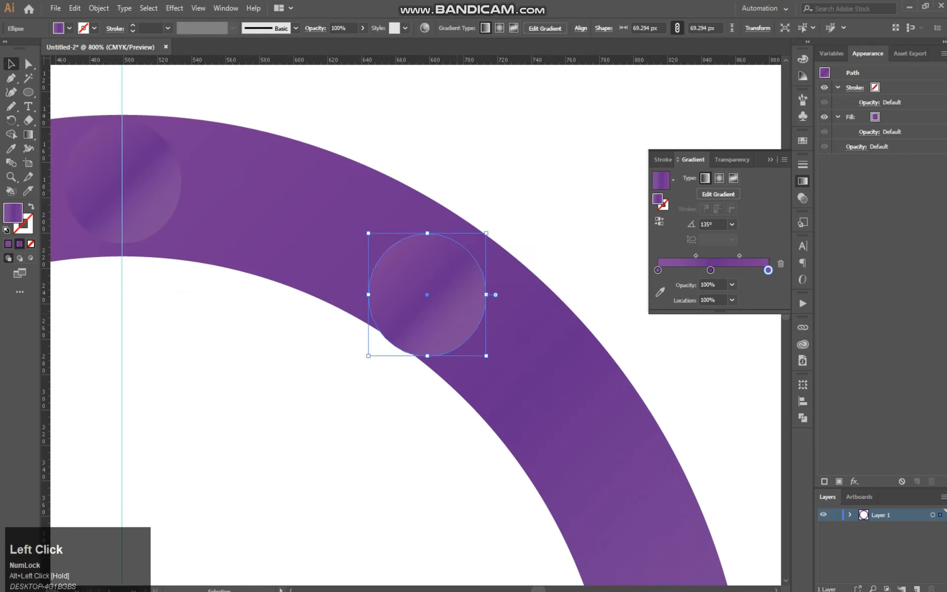
pyautogui.hotkey('ctrl', 'z')
pyautogui.moveTo(429, 272); pyautogui.dragTo(569, 343)
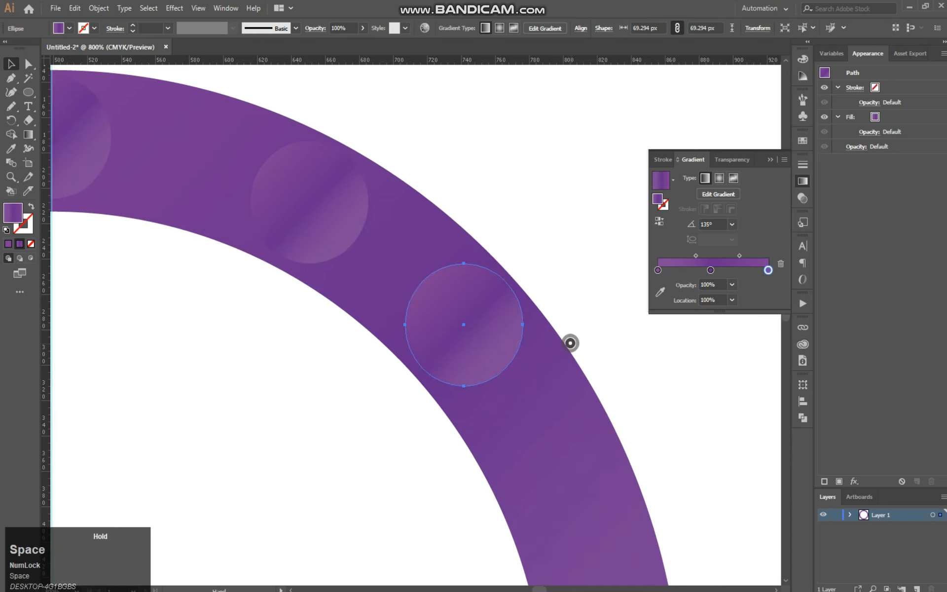
pyautogui.moveTo(491, 355); pyautogui.dragTo(529, 281)
# Add two more copies of the small circle down the ring's right side, the last one on the horizontal guide
pyautogui.hotkey('ctrl', '-')
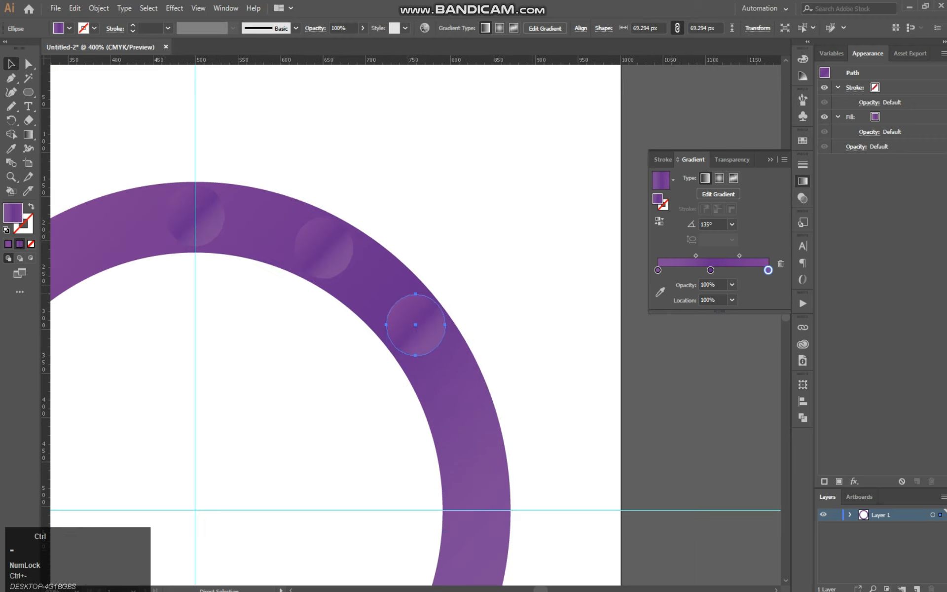
pyautogui.moveTo(446, 324); pyautogui.dragTo(491, 407)
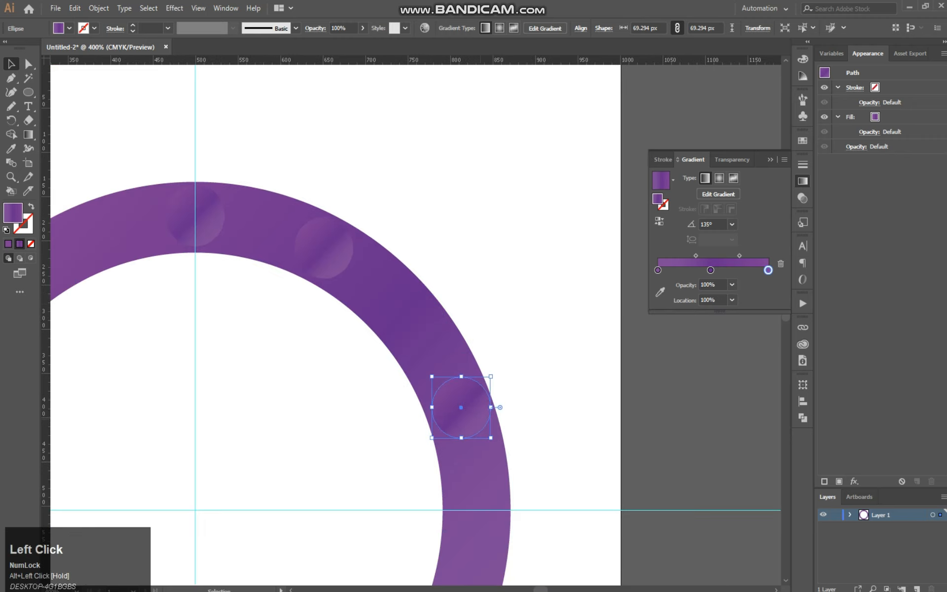
pyautogui.hotkey('ctrl', 'z')
pyautogui.moveTo(430, 334); pyautogui.dragTo(476, 510)
pyautogui.click(474, 418)
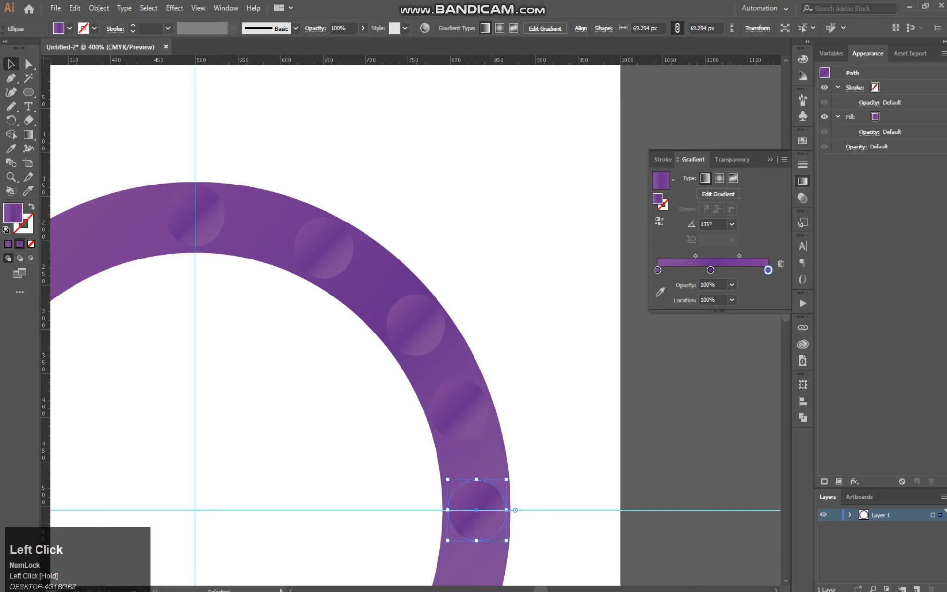
# Nudge the second small circle left and slightly up to even its spacing within the ring's band
pyautogui.click(323, 247)
pyautogui.press('Left')
pyautogui.press('Left')
pyautogui.press('Left')
pyautogui.press('Left')
pyautogui.press('Left')
pyautogui.press('Left')
pyautogui.press('Left')
pyautogui.press('Left')
pyautogui.press('Left')
pyautogui.press('Left')
pyautogui.press('Left')
pyautogui.press('Left')
pyautogui.press('Left')
pyautogui.press('Left')
pyautogui.press('Left')
pyautogui.press('Left')
pyautogui.press('Up')
pyautogui.press('Up')
pyautogui.press('Up')
pyautogui.press('Up')
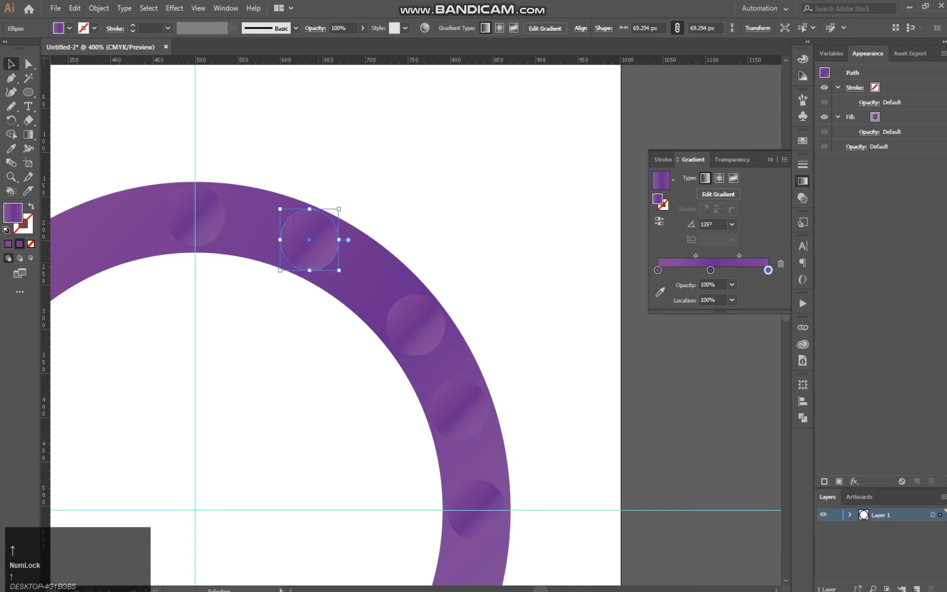
# Nudge the third small circle up and left along the ring's upper-right arc
pyautogui.click(416, 325)
pyautogui.press('Up')
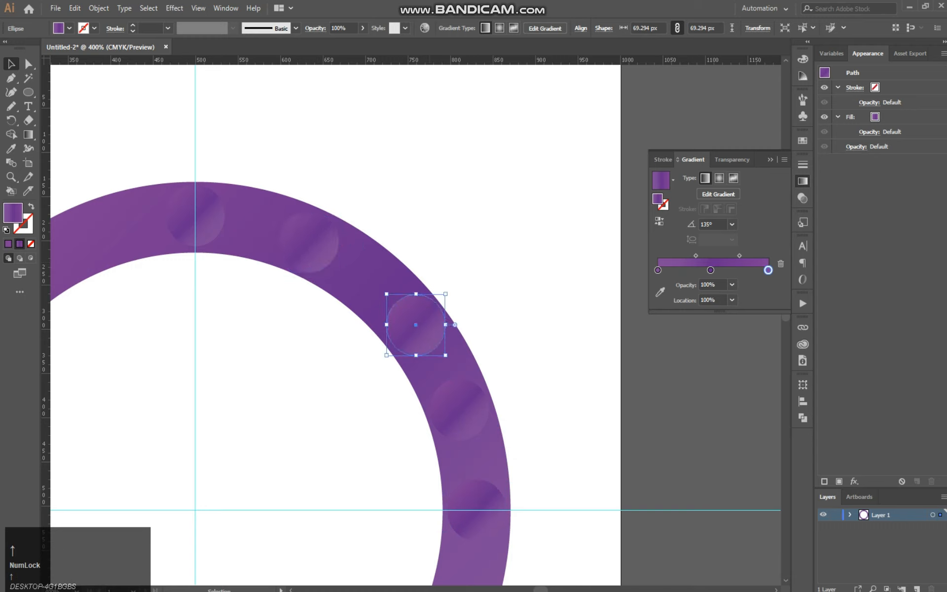
pyautogui.press('Up')
pyautogui.press('Up')
pyautogui.press('Left')
pyautogui.press('Left')
pyautogui.press('Left')
pyautogui.press('Up')
pyautogui.press('Up')
pyautogui.press('Up')
pyautogui.press('Up')
pyautogui.press('Up')
pyautogui.press('Left')
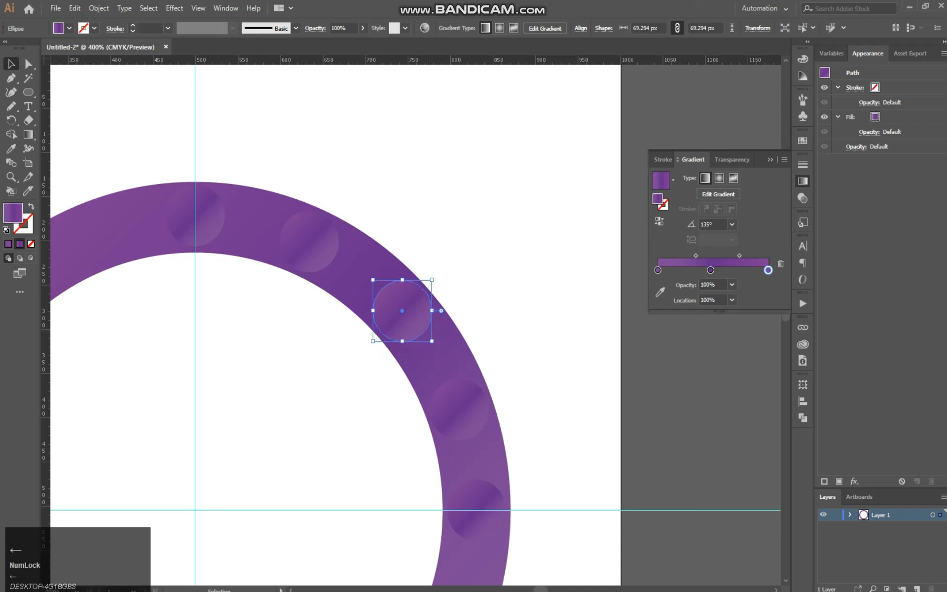
# Nudge the fourth small circle up and slightly left within the ring's band to even its spacing
pyautogui.click(459, 409)
pyautogui.press('Up')
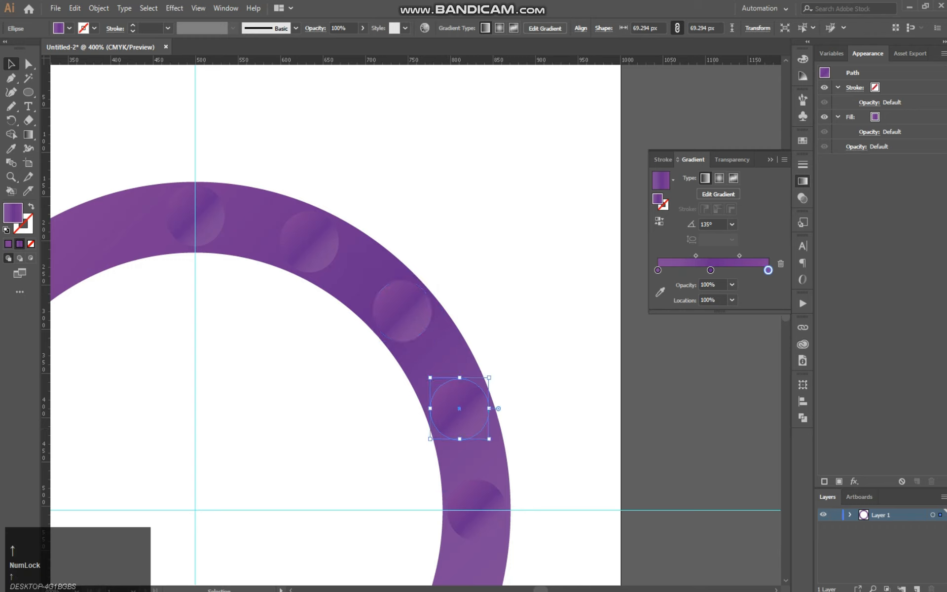
pyautogui.press('Up')
pyautogui.press('Up')
pyautogui.press('Up')
pyautogui.press('Up')
pyautogui.press('Up')
pyautogui.press('Left')
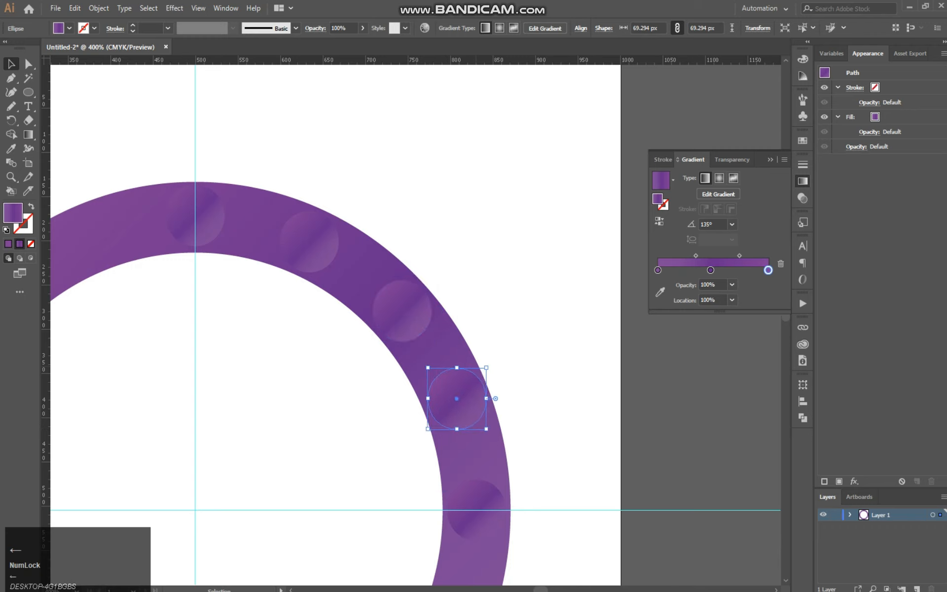
pyautogui.click(533, 340)
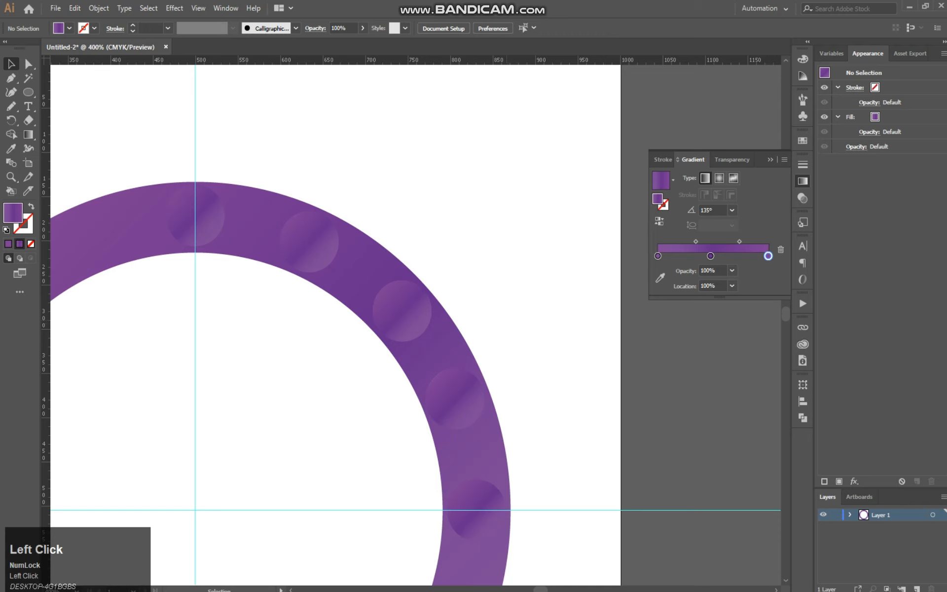
# Draw a rectangle about 495 by 468 px over the ring's upper-right quarter, covering all five small circles
pyautogui.moveTo(476, 510); pyautogui.dragTo(501, 411)
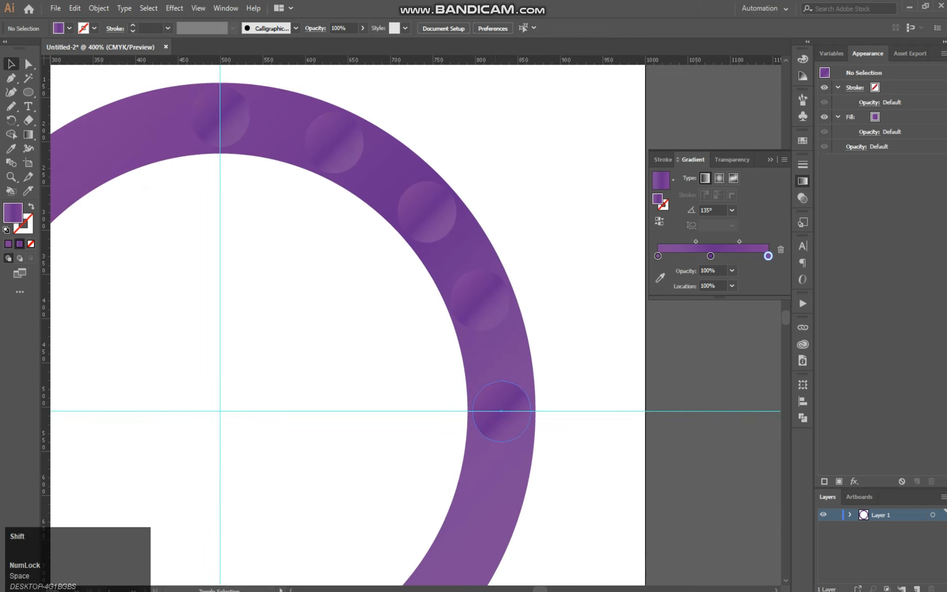
pyautogui.keyDown('shift'); pyautogui.click(501, 411); pyautogui.keyUp('shift')
pyautogui.hotkey('ctrl', '-')
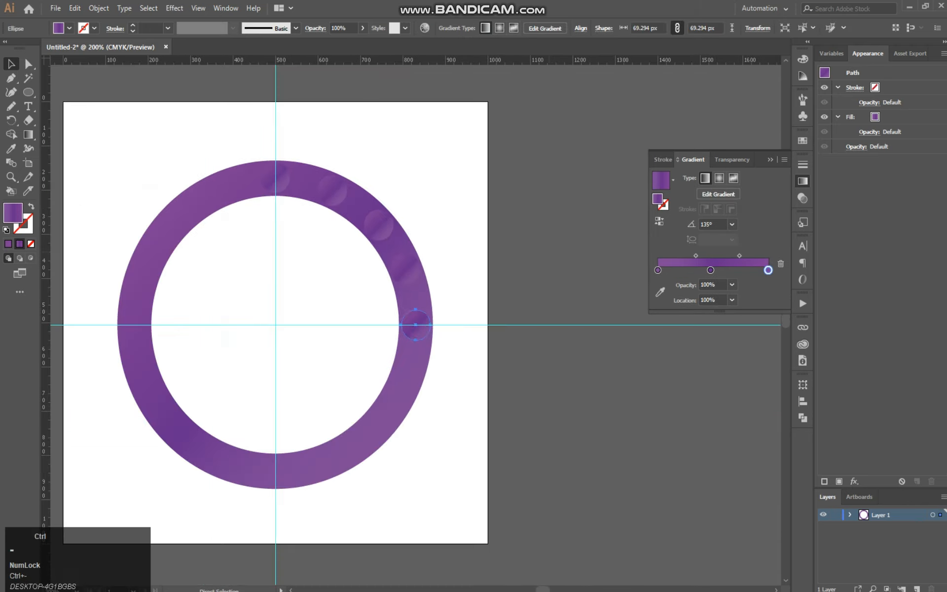
pyautogui.click(458, 204)
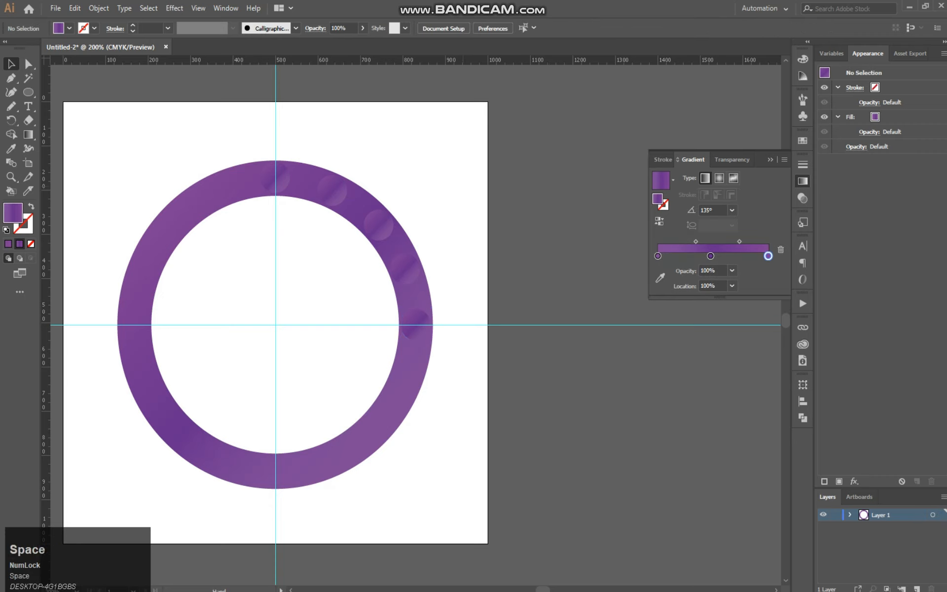
pyautogui.moveTo(458, 205); pyautogui.dragTo(558, 250)
pyautogui.rightClick(28, 92)
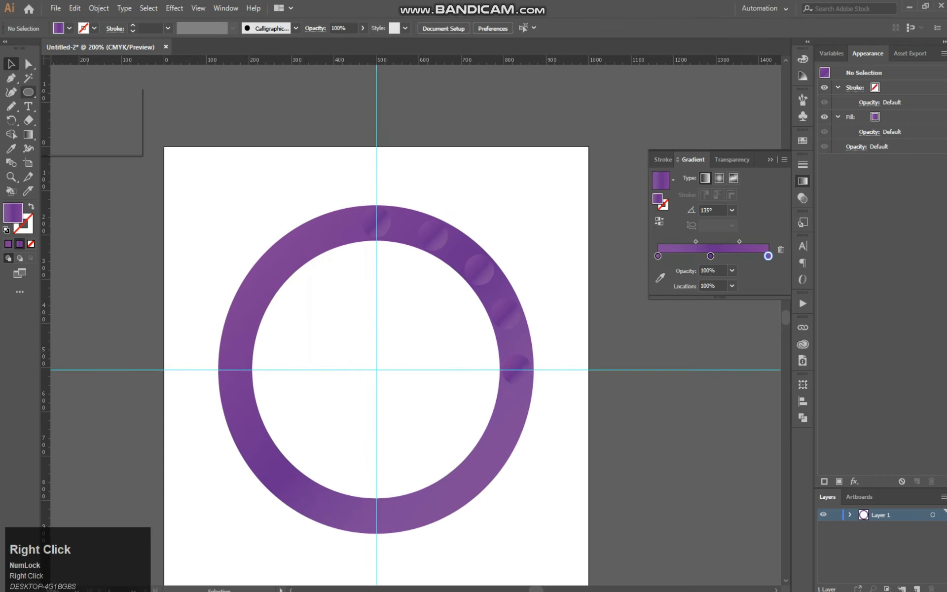
pyautogui.click(74, 92)
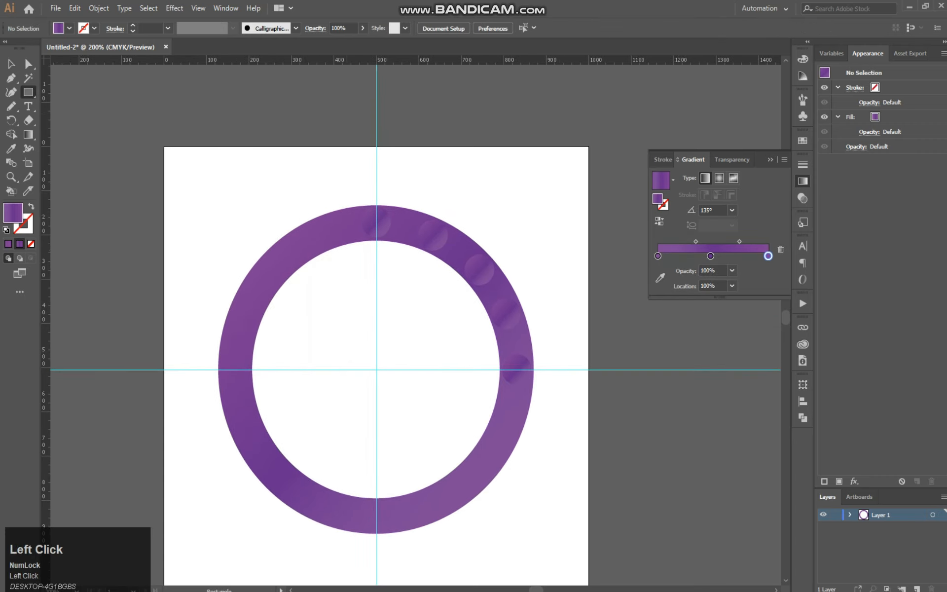
pyautogui.moveTo(351, 185)
pyautogui.mouseDown()
pyautogui.moveTo(394, 203)
pyautogui.moveTo(466, 327)
pyautogui.moveTo(561, 391)
pyautogui.mouseUp()
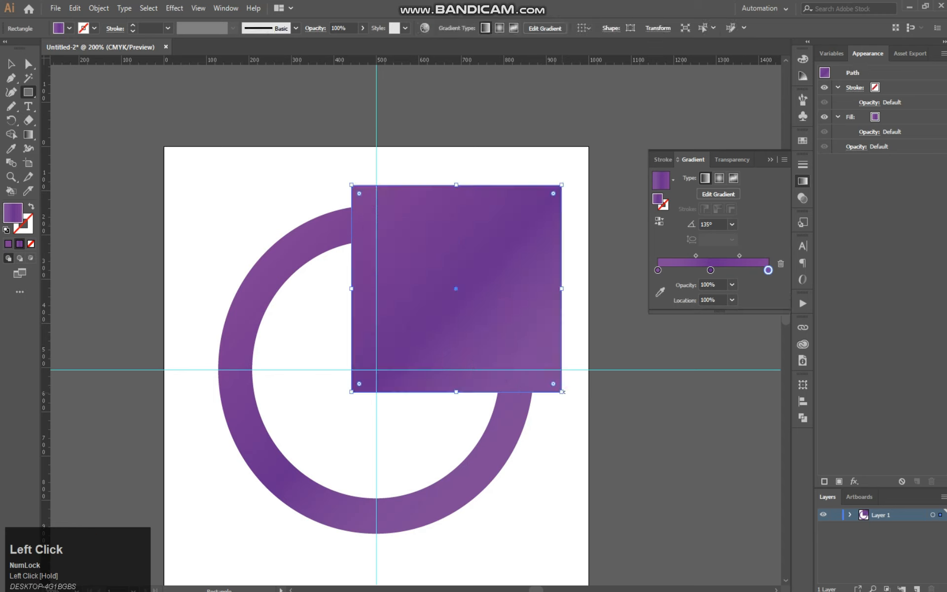
# Replace the rectangle's gradient with a solid medium blue fill, about C 90, M 65, Y 7, K 0
pyautogui.click(8, 244)
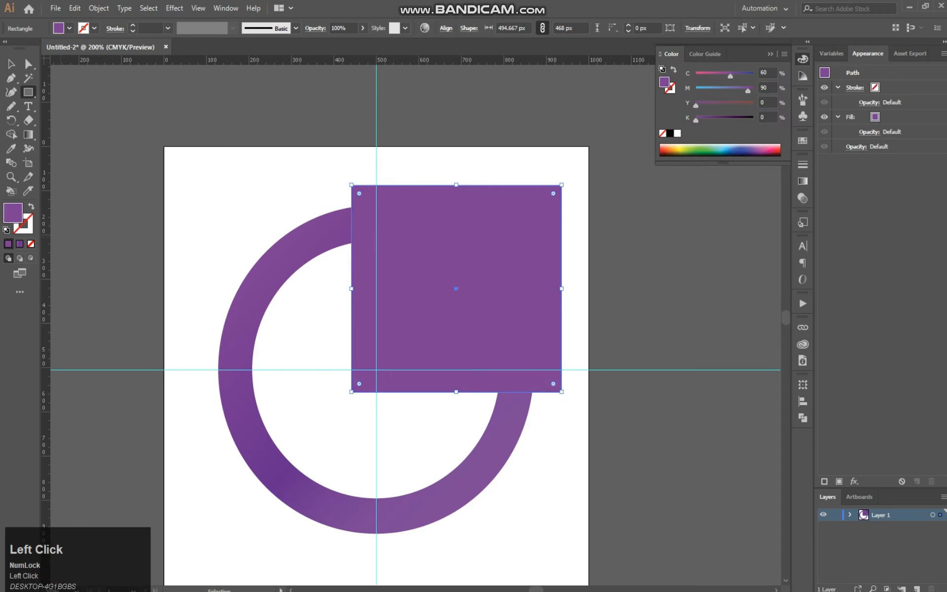
pyautogui.doubleClick(11, 211)
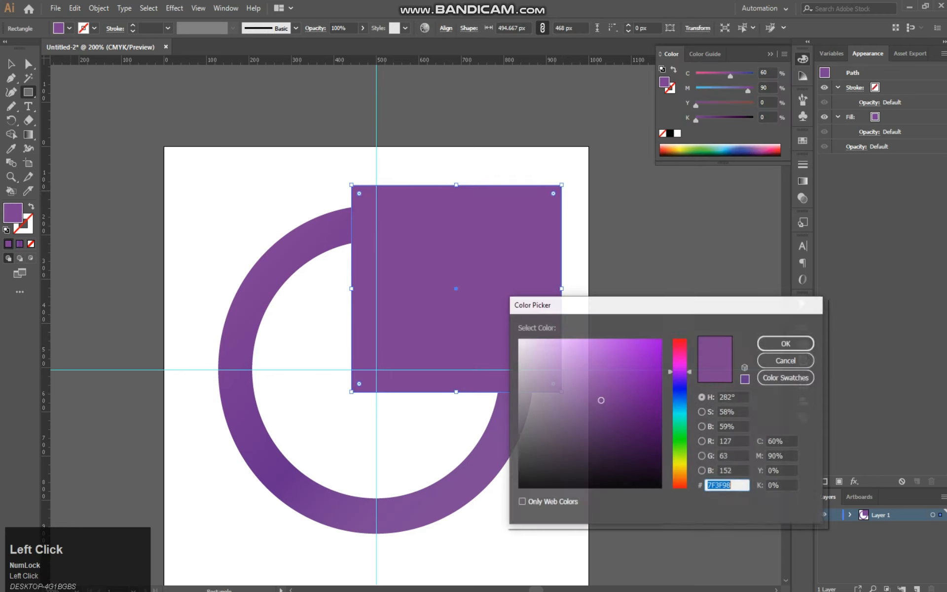
pyautogui.moveTo(680, 395); pyautogui.dragTo(680, 401)
pyautogui.click(629, 392)
pyautogui.click(786, 343)
# Delete the vertical and horizontal guides crossing the ring's centre
pyautogui.click(11, 63)
pyautogui.moveTo(175, 155); pyautogui.dragTo(579, 571)
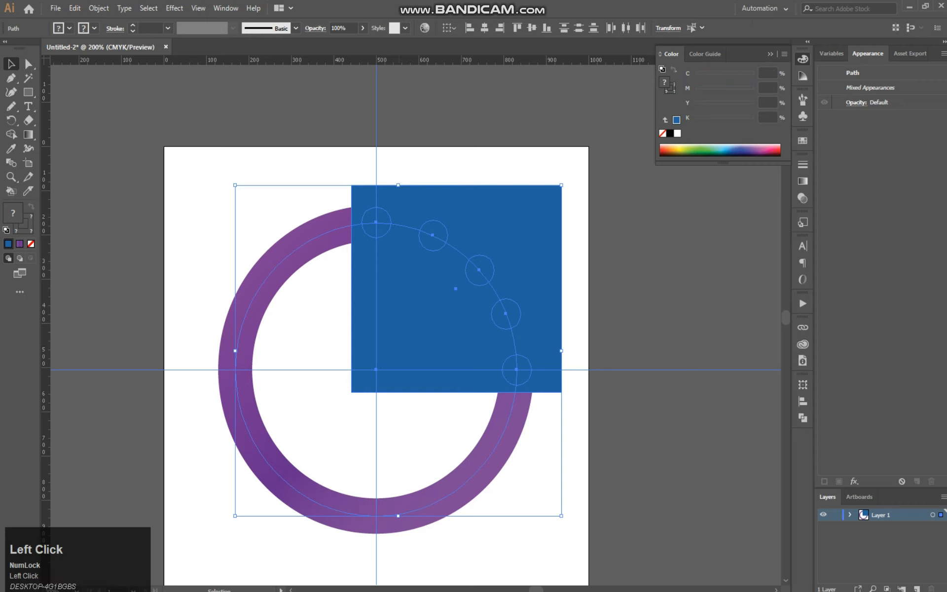
pyautogui.click(579, 571)
pyautogui.click(377, 156)
pyautogui.press('Delete')
pyautogui.click(169, 370)
pyautogui.press('Delete')
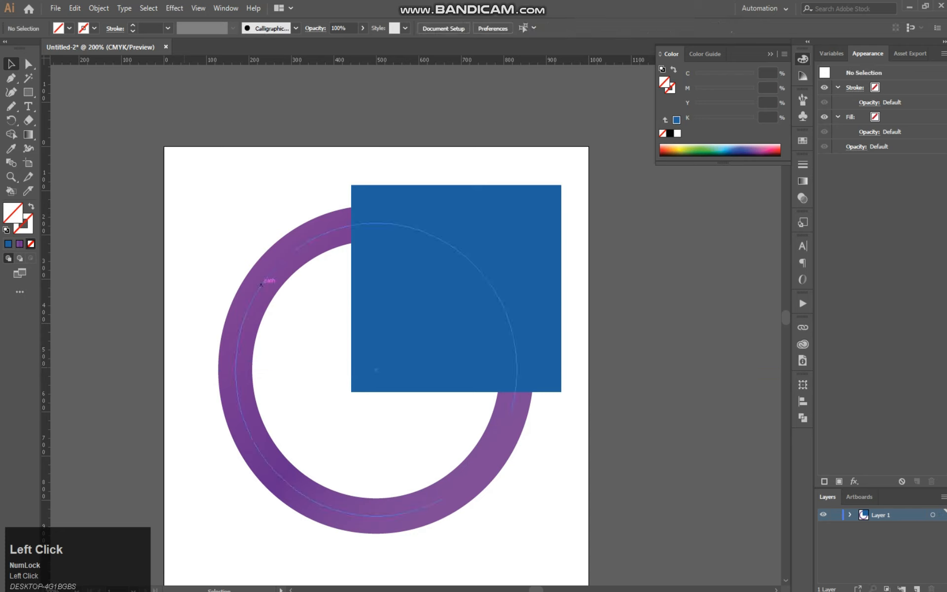
# Try to cut the ring's upper-right part away with the Shape Builder tool while its band is still a stroke
pyautogui.moveTo(186, 154); pyautogui.dragTo(565, 576)
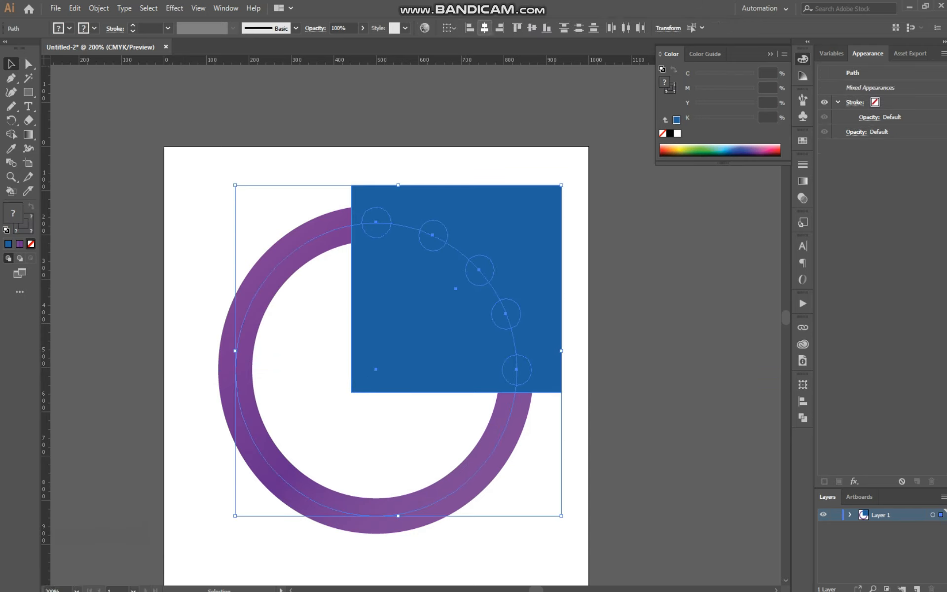
pyautogui.click(11, 133)
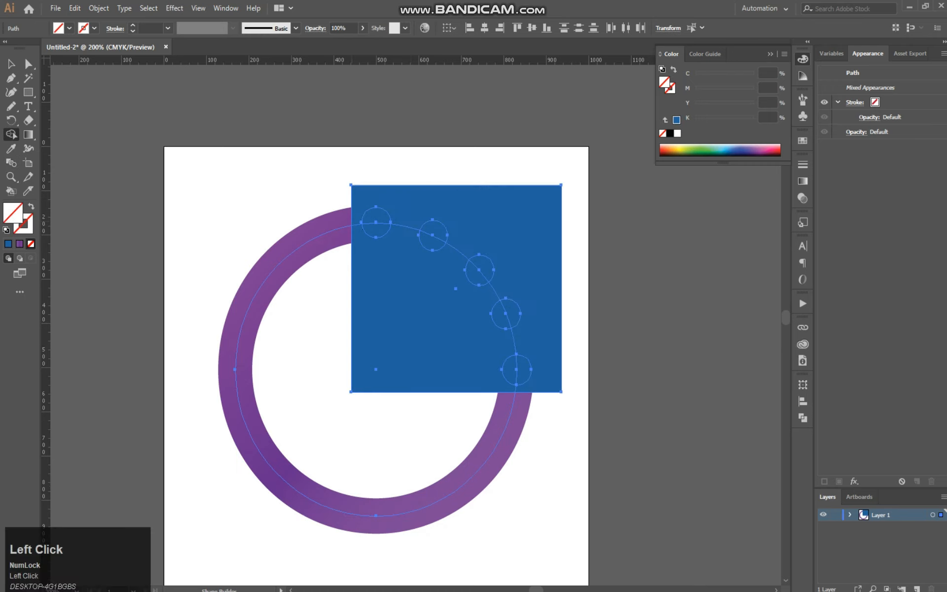
pyautogui.keyDown('alt'); pyautogui.moveTo(354, 220); pyautogui.dragTo(356, 226); pyautogui.keyUp('alt')
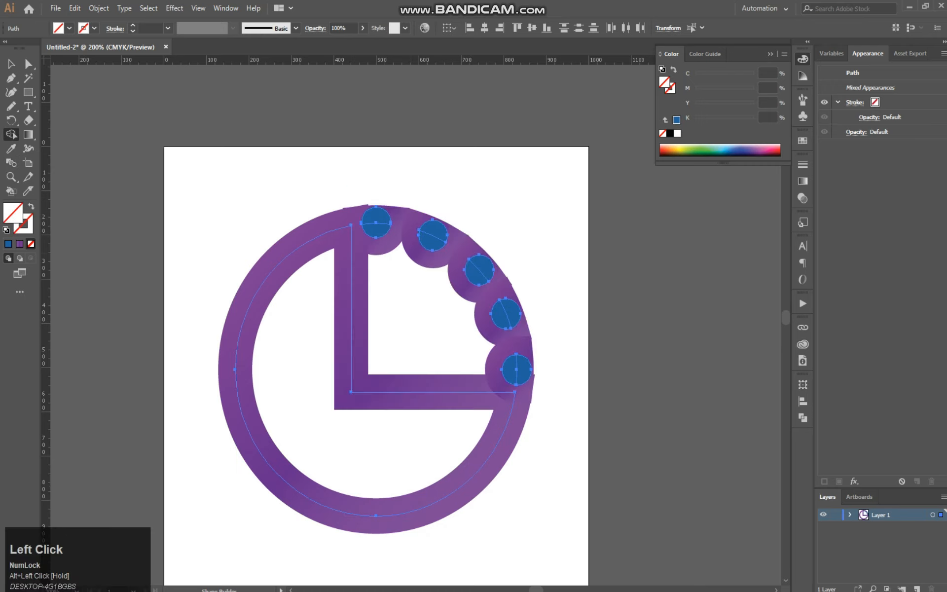
pyautogui.hotkey('ctrl', 'z')
pyautogui.keyDown('alt'); pyautogui.moveTo(358, 230); pyautogui.dragTo(356, 219); pyautogui.keyUp('alt')
pyautogui.hotkey('ctrl', 'z')
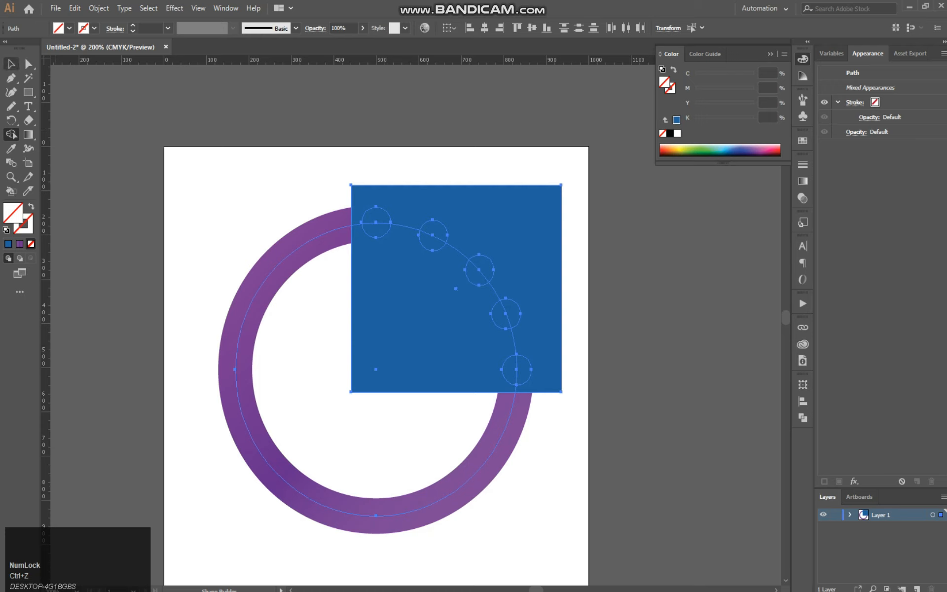
# Expand the ring's 80 pt gradient stroke into a filled shape
pyautogui.click(12, 65)
pyautogui.click(148, 171)
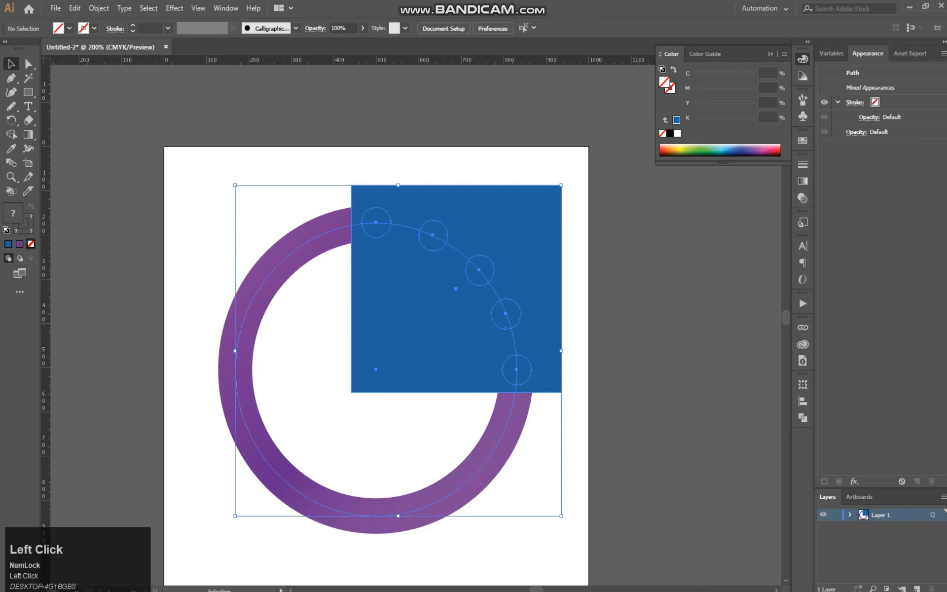
pyautogui.click(274, 268)
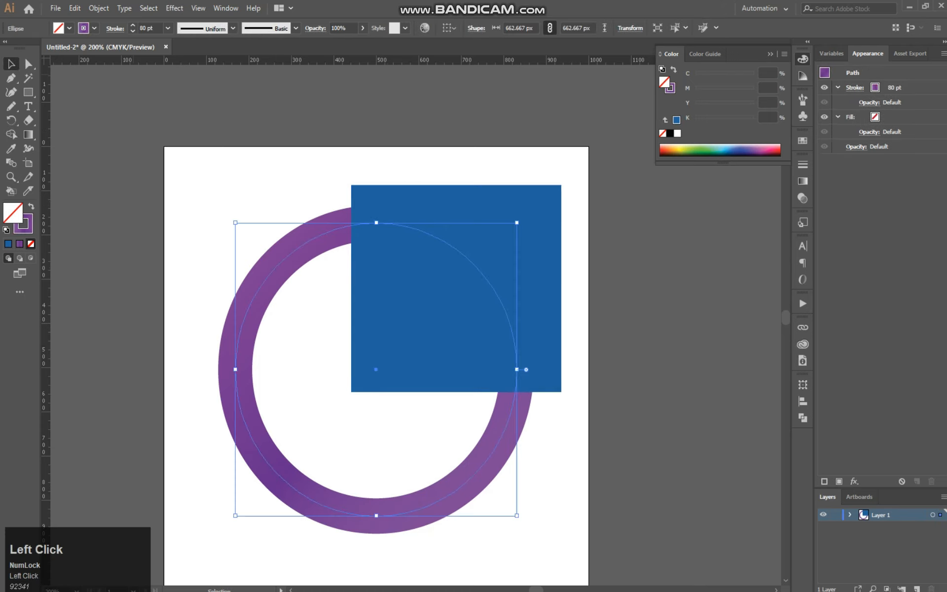
pyautogui.click(99, 8)
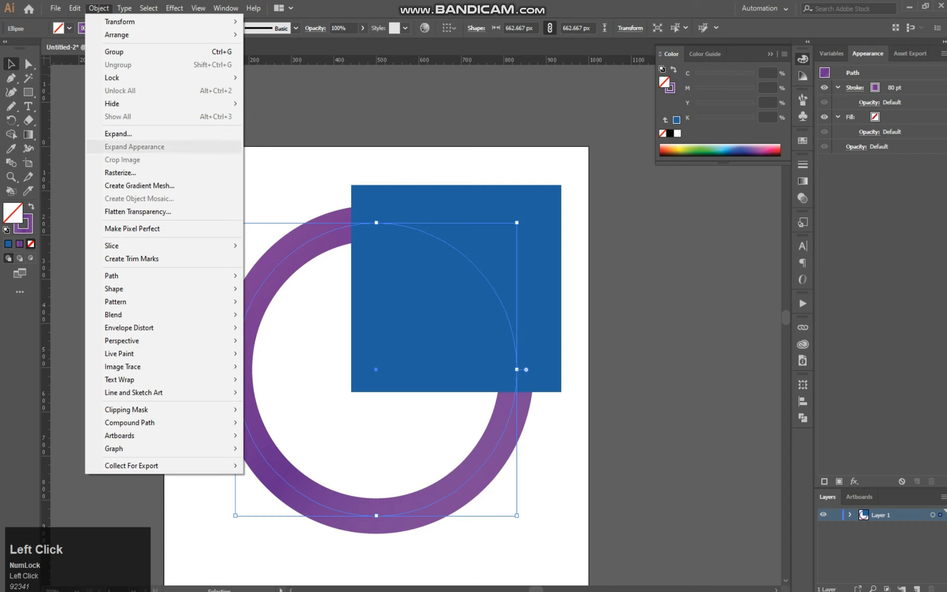
pyautogui.click(126, 134)
pyautogui.click(436, 370)
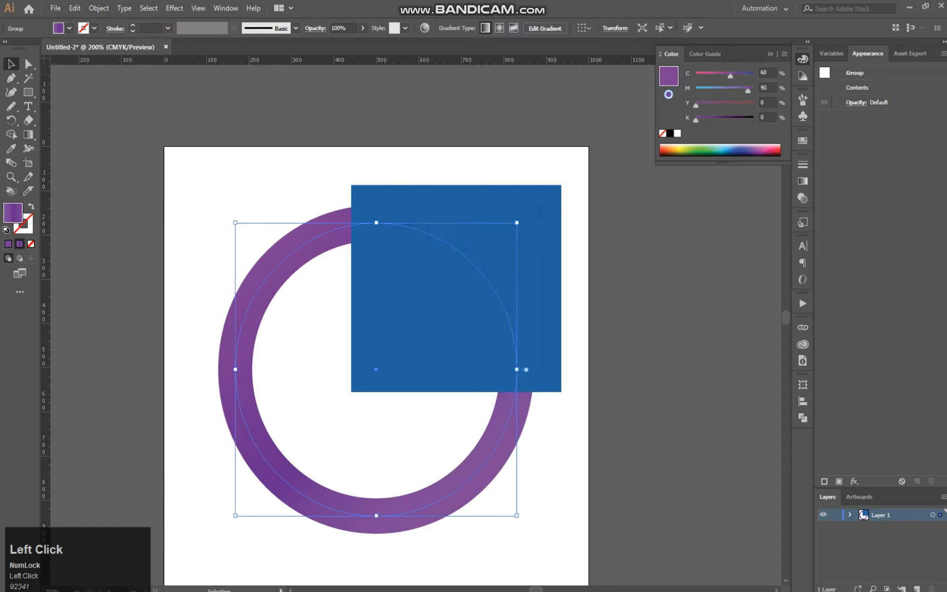
pyautogui.click(230, 187)
# Remove the ring band and rectangle areas around the five small circles with the Shape Builder tool, leaving the circles in place
pyautogui.moveTo(180, 157); pyautogui.dragTo(589, 538)
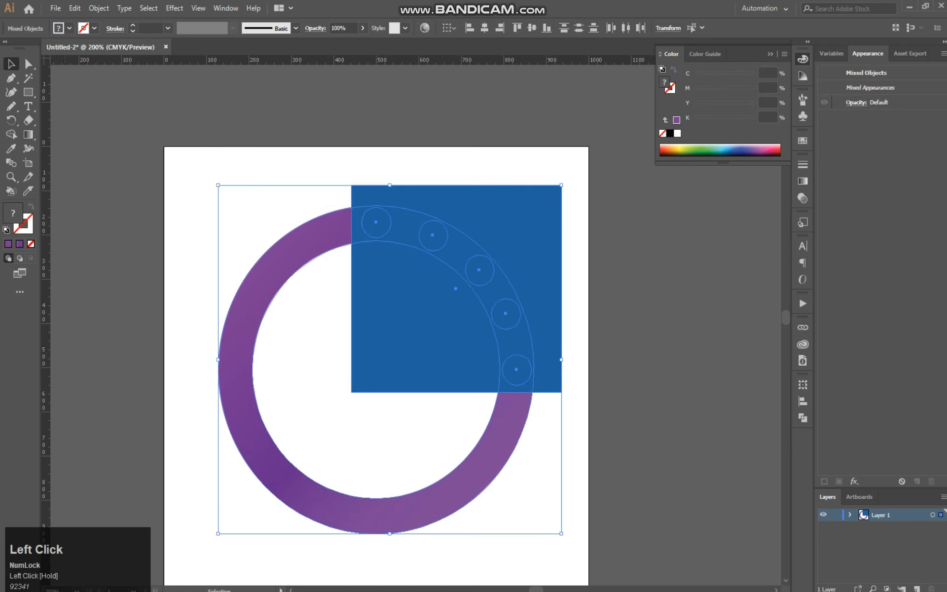
pyautogui.click(11, 134)
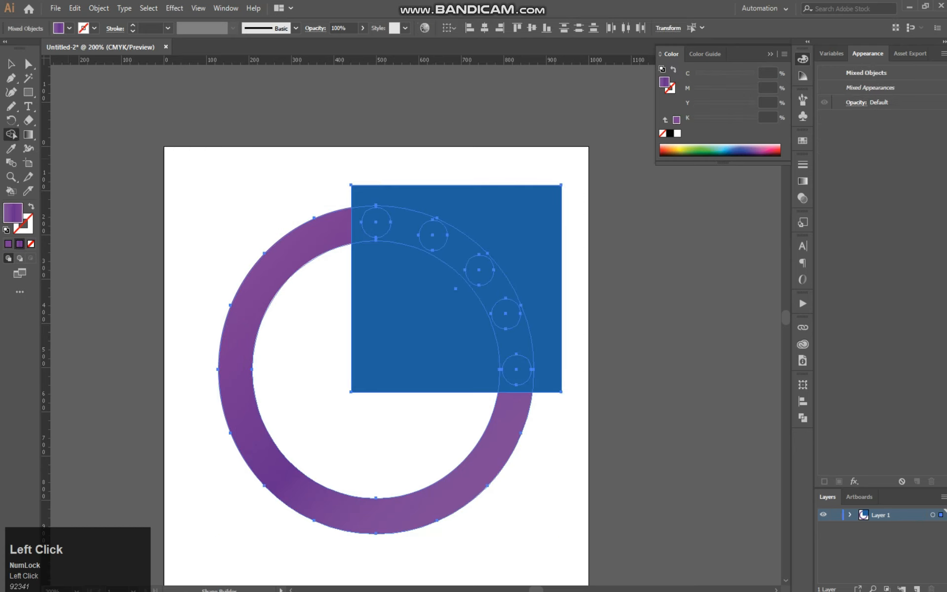
pyautogui.keyDown('alt'); pyautogui.click(456, 252); pyautogui.keyUp('alt')
pyautogui.keyDown('alt'); pyautogui.click(532, 251); pyautogui.keyUp('alt')
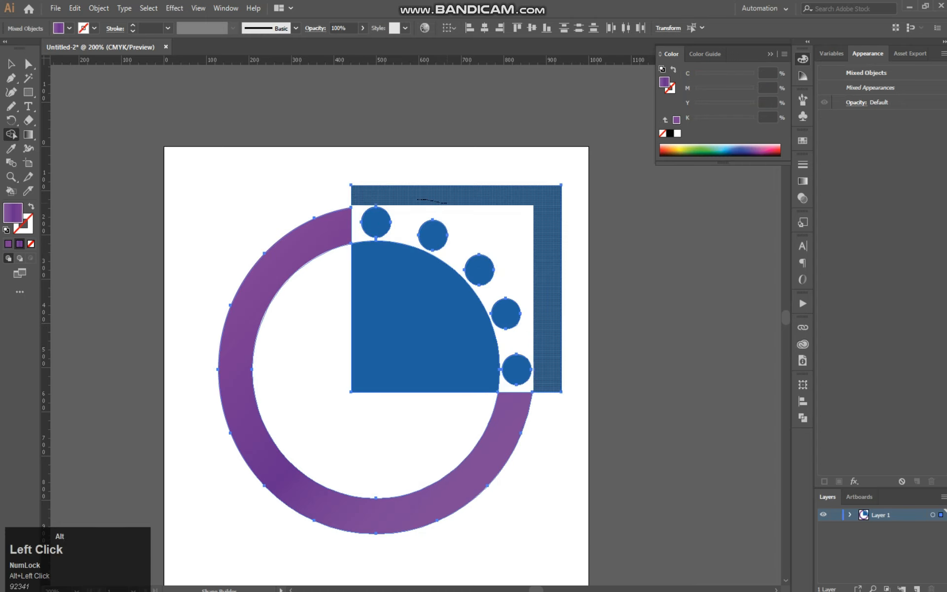
pyautogui.moveTo(408, 290); pyautogui.dragTo(403, 334)
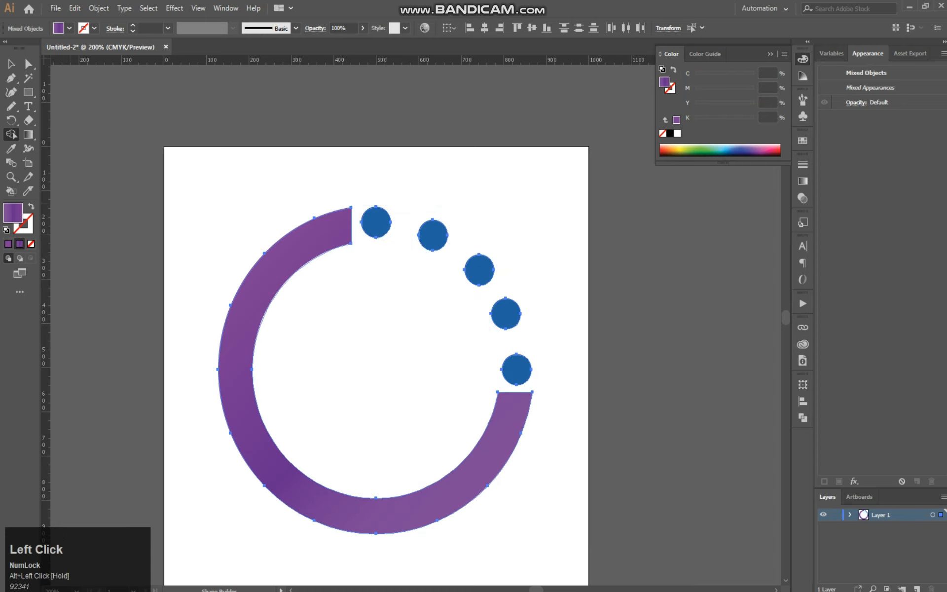
pyautogui.click(10, 64)
pyautogui.click(230, 162)
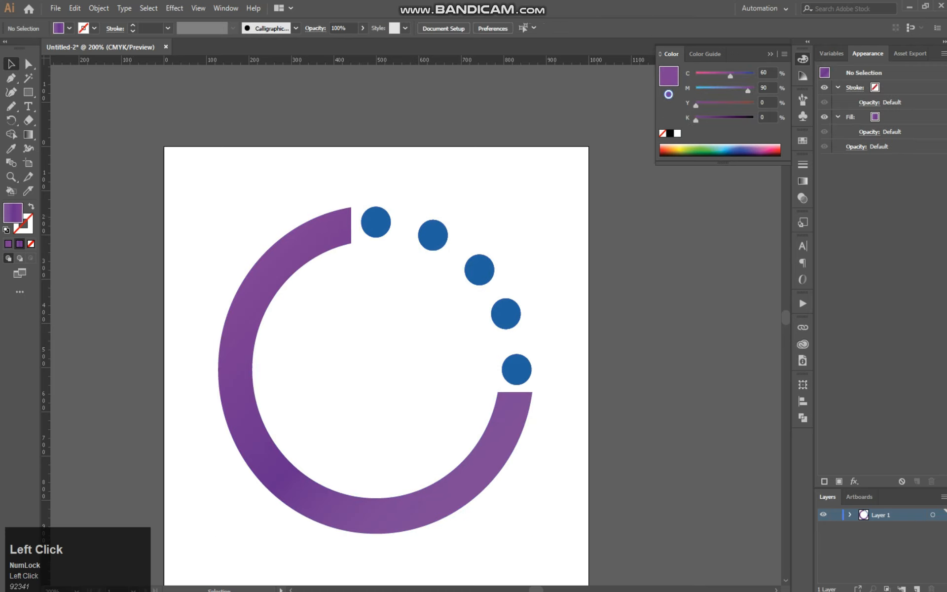
# Delete the five blue circle pieces lying on top of the small purple gradient circles
pyautogui.moveTo(379, 226); pyautogui.dragTo(436, 202)
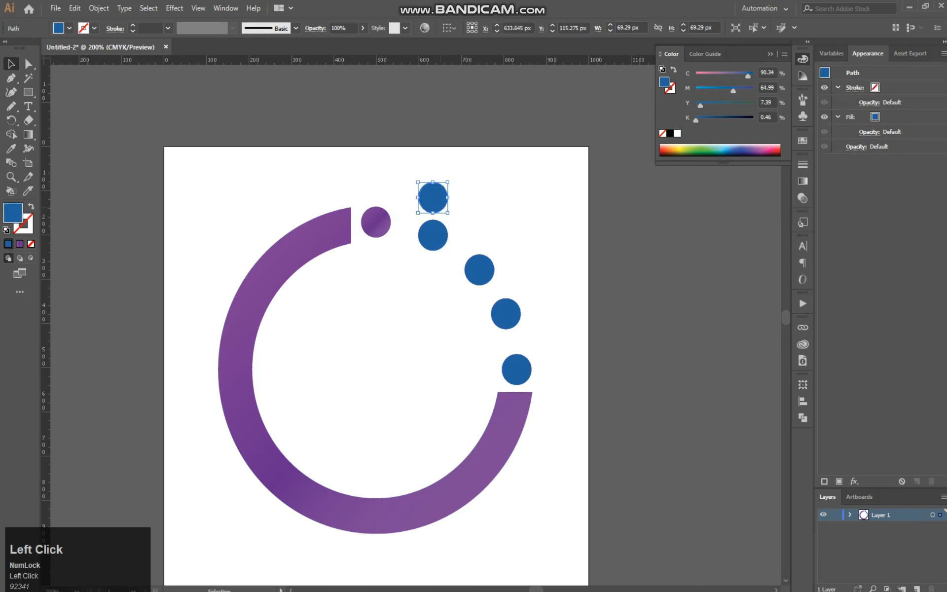
pyautogui.press('Delete')
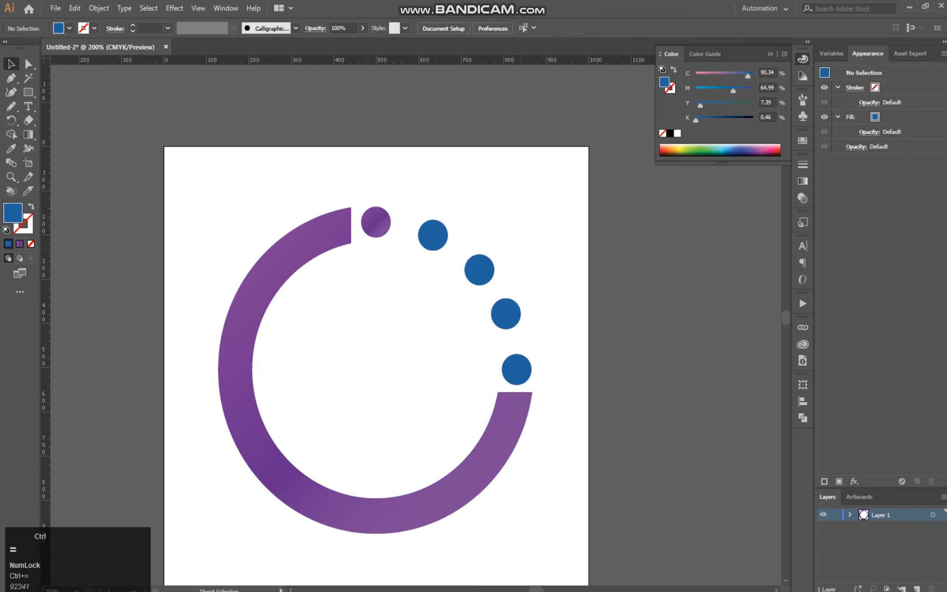
pyautogui.hotkey('ctrl', '=')
pyautogui.press('space')
pyautogui.moveTo(522, 246); pyautogui.dragTo(443, 318)
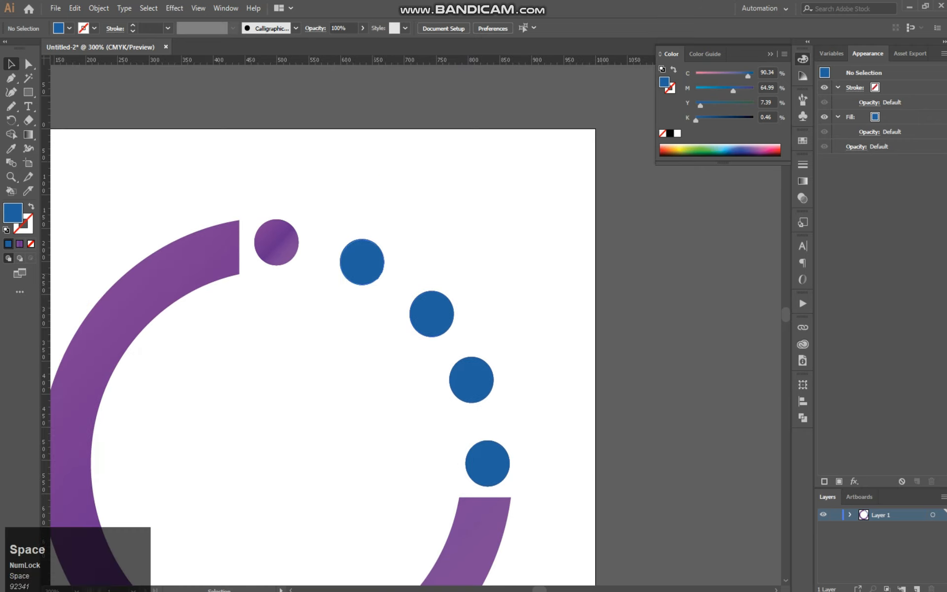
pyautogui.click(364, 262)
pyautogui.press('Delete')
pyautogui.click(428, 313)
pyautogui.press('Delete')
pyautogui.click(471, 379)
pyautogui.press('Delete')
pyautogui.click(487, 471)
pyautogui.press('Delete')
# Try to align the five small circles vertically with their anchor points directly selected, and undo the distortion
pyautogui.press('space')
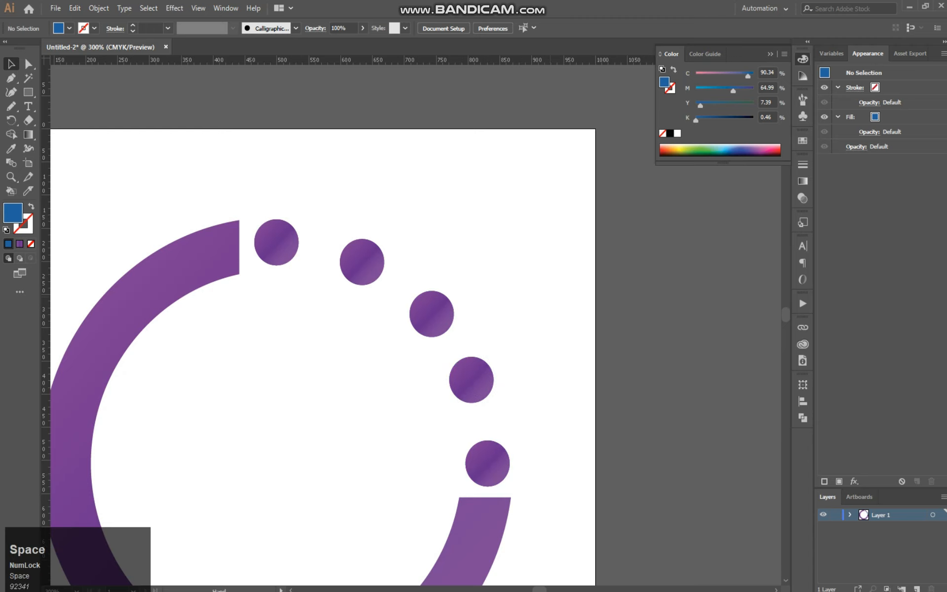
pyautogui.moveTo(547, 297); pyautogui.dragTo(556, 250)
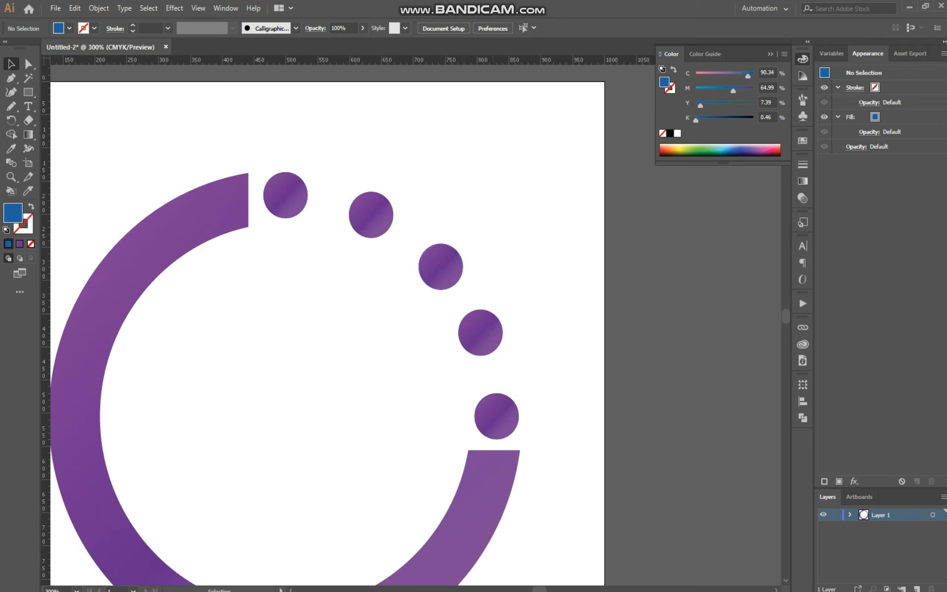
pyautogui.moveTo(272, 151); pyautogui.dragTo(574, 447)
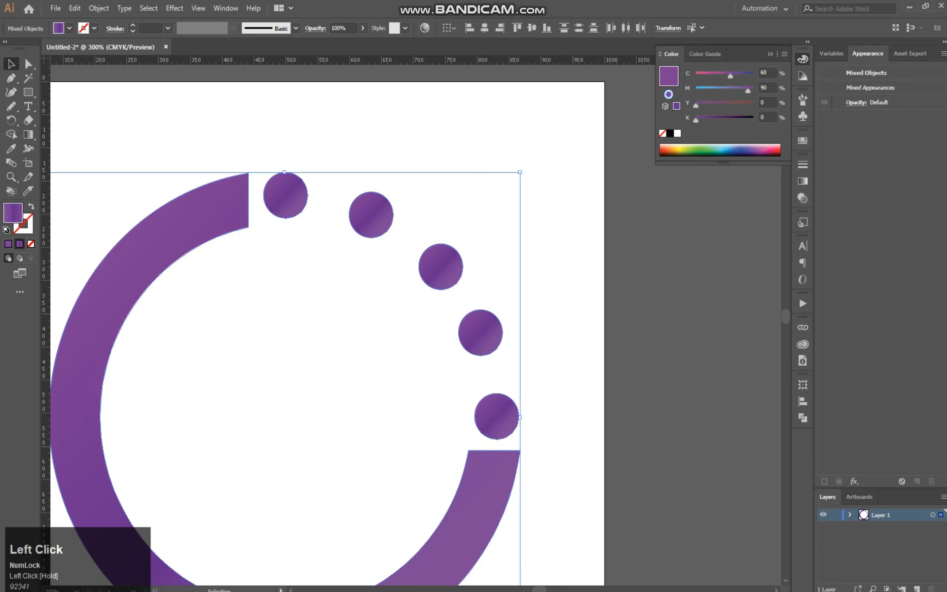
pyautogui.click(582, 374)
pyautogui.click(28, 64)
pyautogui.moveTo(374, 264); pyautogui.dragTo(572, 440)
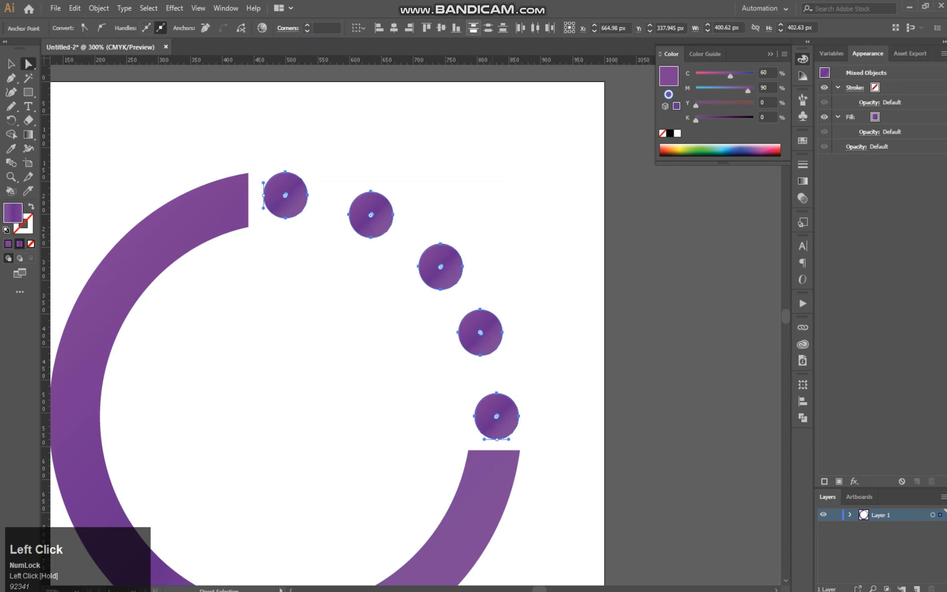
pyautogui.click(441, 28)
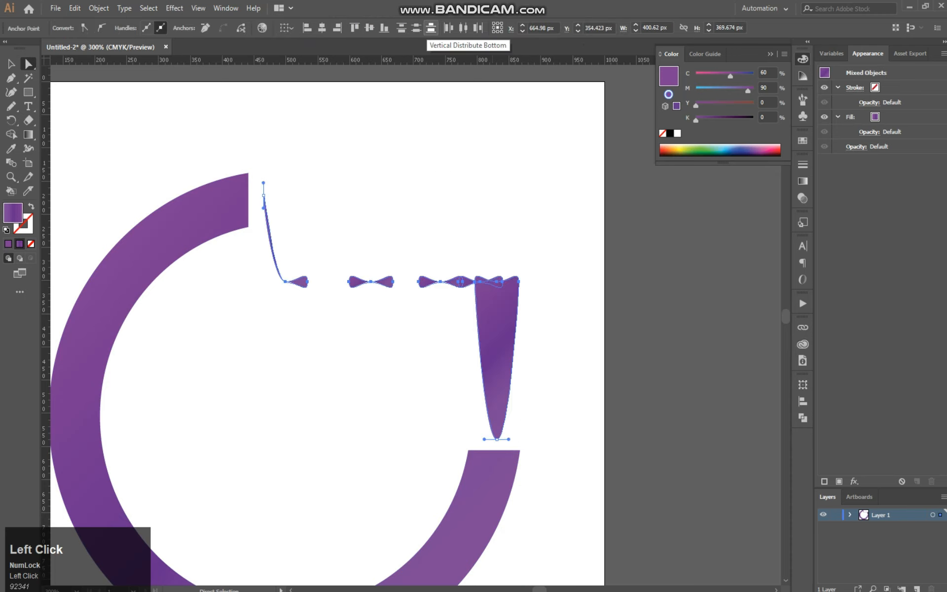
pyautogui.hotkey('ctrl', 'z')
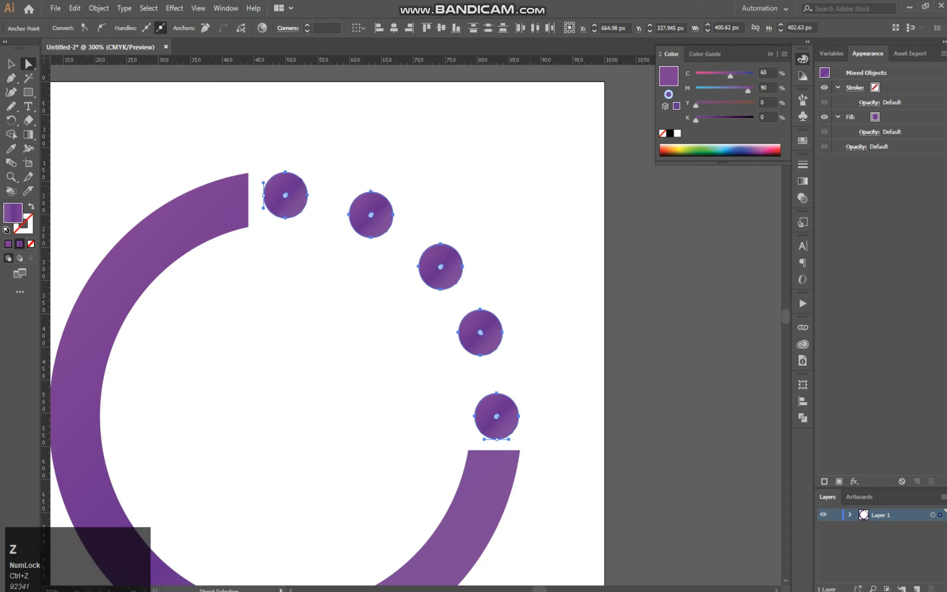
pyautogui.click(530, 185)
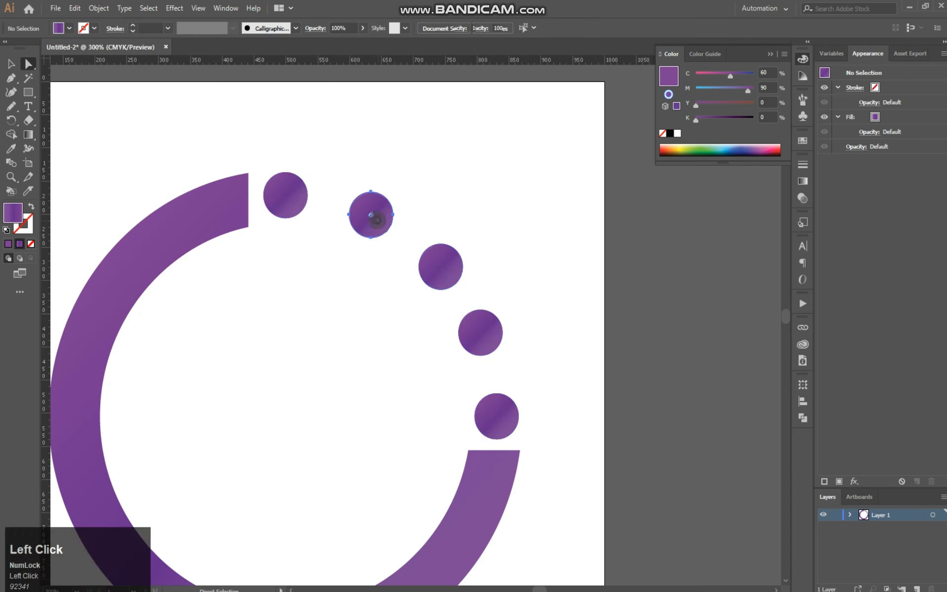
pyautogui.click(371, 214)
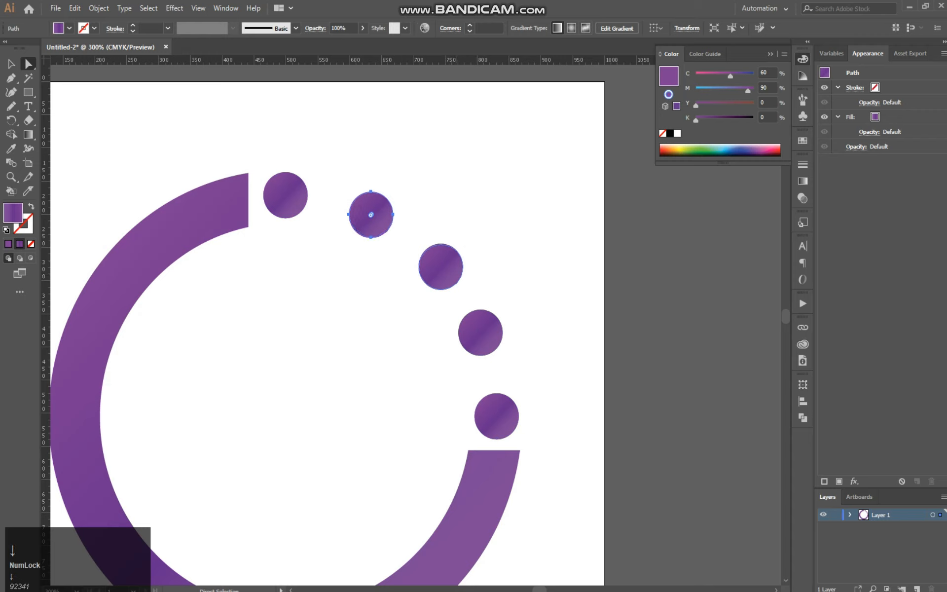
pyautogui.click(482, 241)
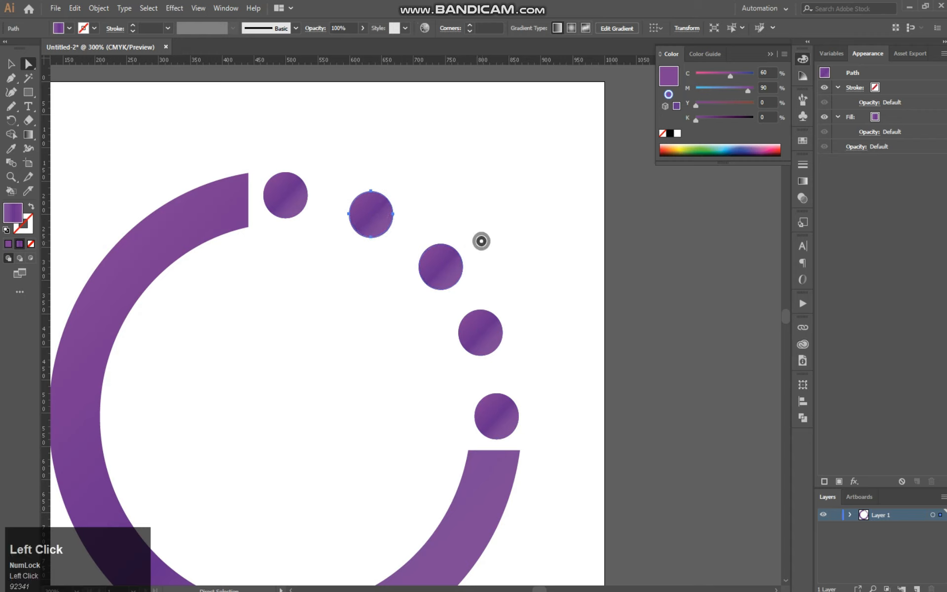
pyautogui.press('space')
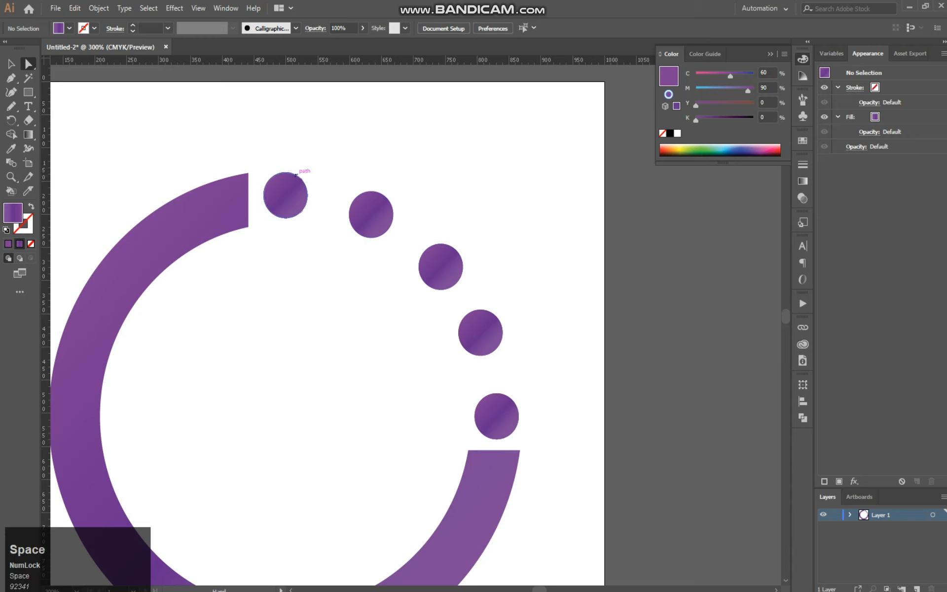
pyautogui.moveTo(296, 175); pyautogui.dragTo(555, 394)
pyautogui.click(297, 103)
# Select all the artwork and round the ring's upper cut end with a corner radius of about 40 px
pyautogui.hotkey('ctrl', 'a')
pyautogui.click(240, 149)
pyautogui.moveTo(241, 186); pyautogui.dragTo(217, 190)
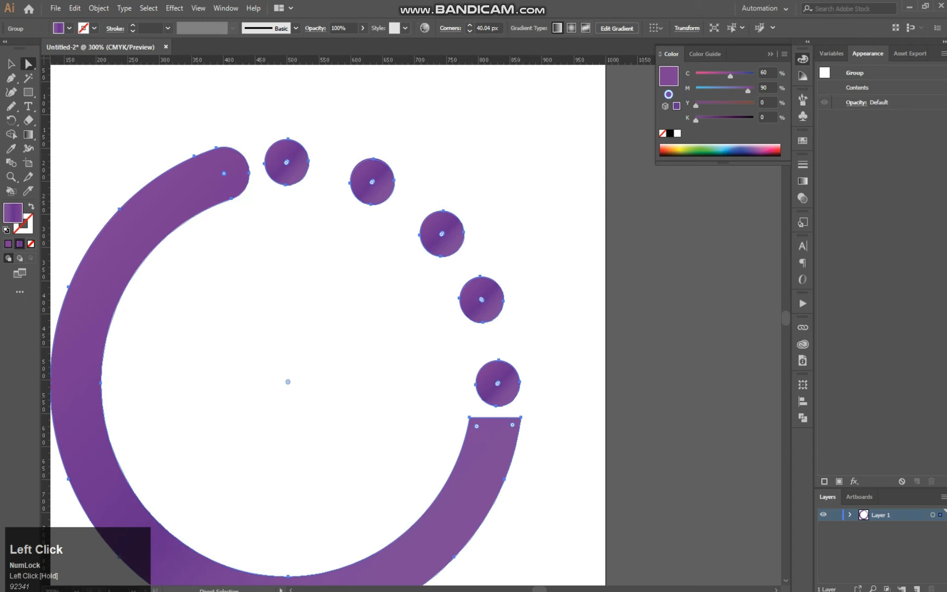
pyautogui.click(450, 270)
pyautogui.moveTo(450, 270); pyautogui.dragTo(416, 194)
# Try to change the corner style at the ring's lower cut end, and undo the changes
pyautogui.click(463, 376)
pyautogui.press('alt')
pyautogui.keyDown('alt'); pyautogui.click(442, 348); pyautogui.keyUp('alt')
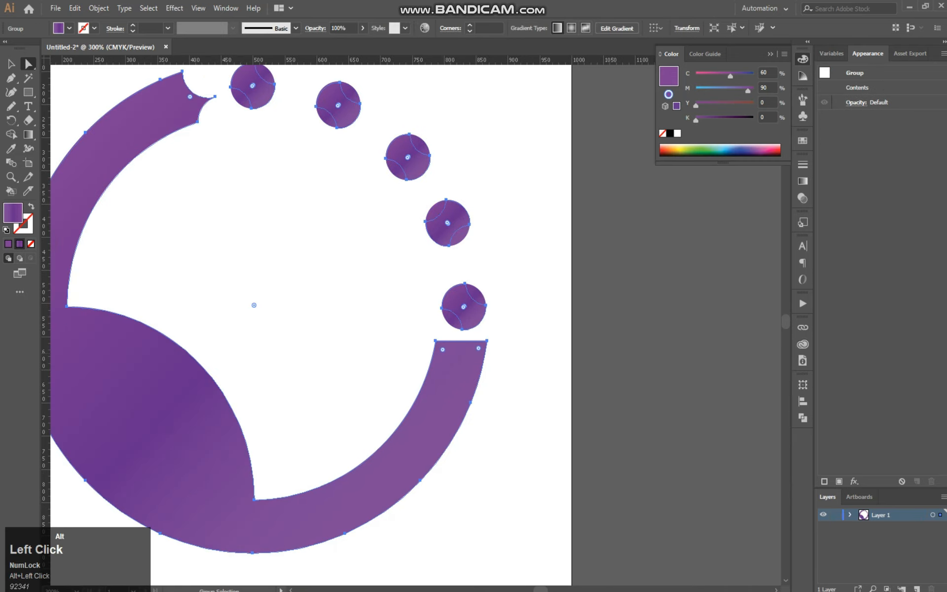
pyautogui.hotkey('ctrl', 'z')
pyautogui.keyDown('alt'); pyautogui.click(443, 350); pyautogui.keyUp('alt')
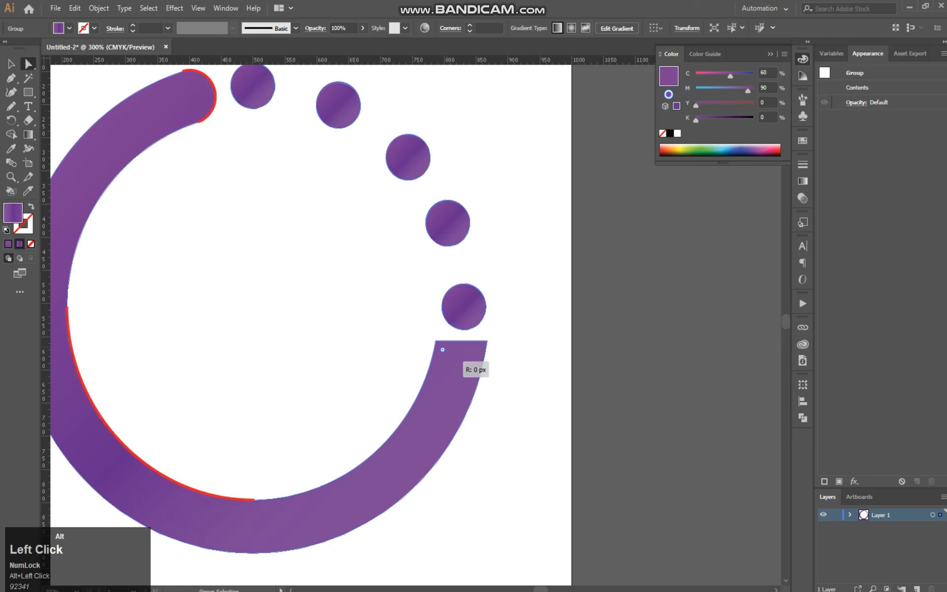
pyautogui.hotkey('ctrl', 'z')
pyautogui.click(504, 344)
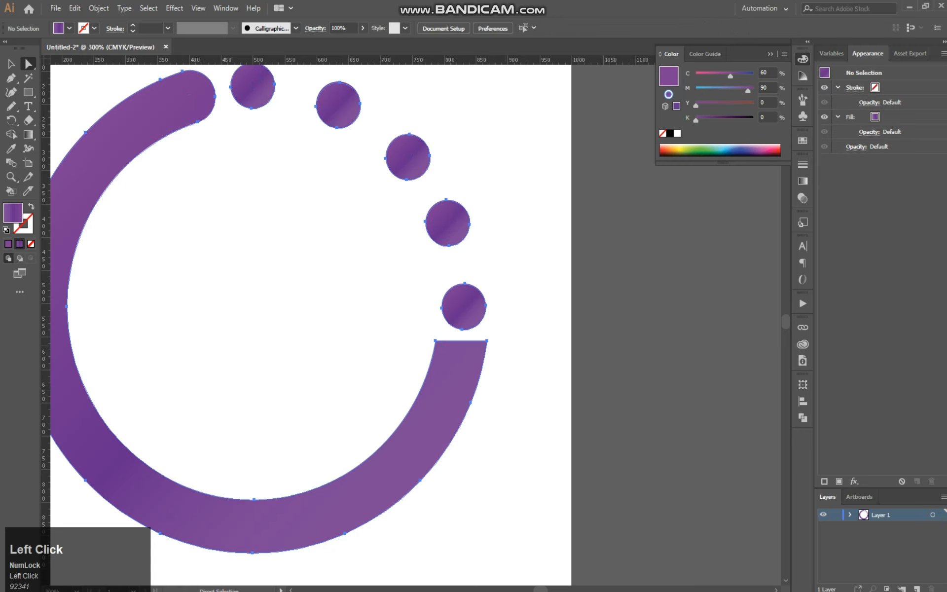
# Directly select the anchor points at the ring's lower cut end and round its corners fully
pyautogui.moveTo(419, 341); pyautogui.dragTo(502, 352)
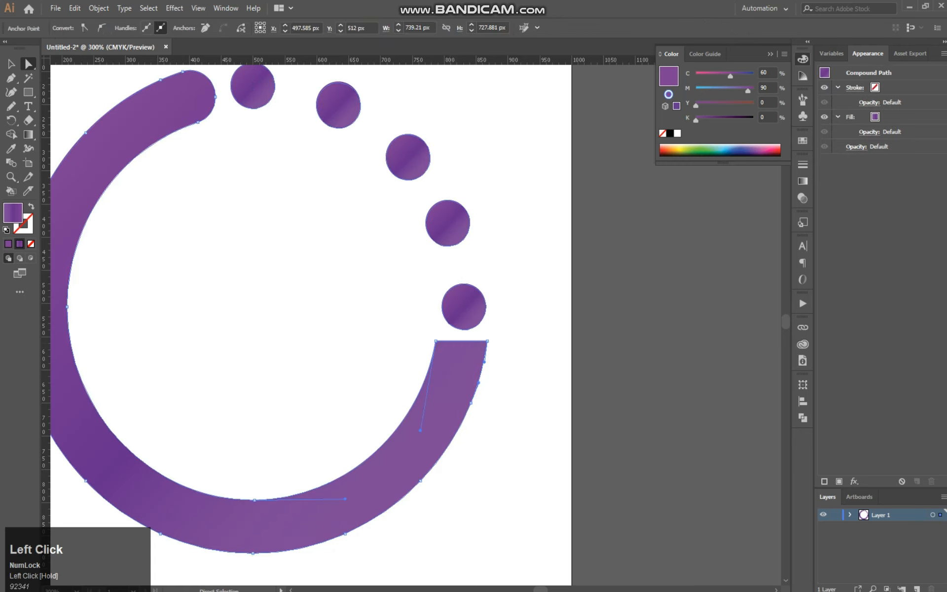
pyautogui.moveTo(425, 334); pyautogui.dragTo(508, 355)
pyautogui.moveTo(442, 350); pyautogui.dragTo(454, 368)
pyautogui.click(520, 357)
pyautogui.moveTo(520, 357); pyautogui.dragTo(586, 392)
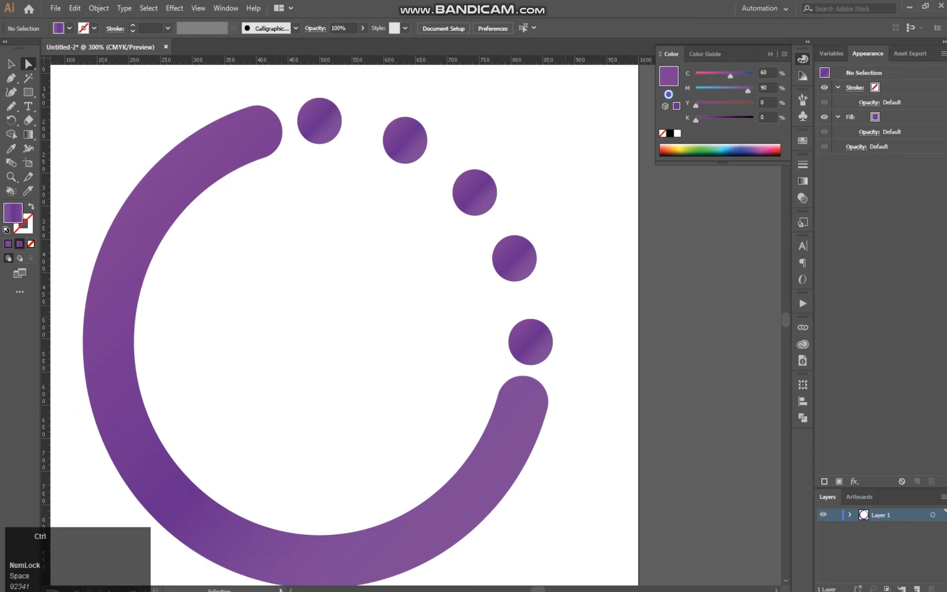
pyautogui.hotkey('ctrl', '-')
pyautogui.hotkey('ctrl', '-')
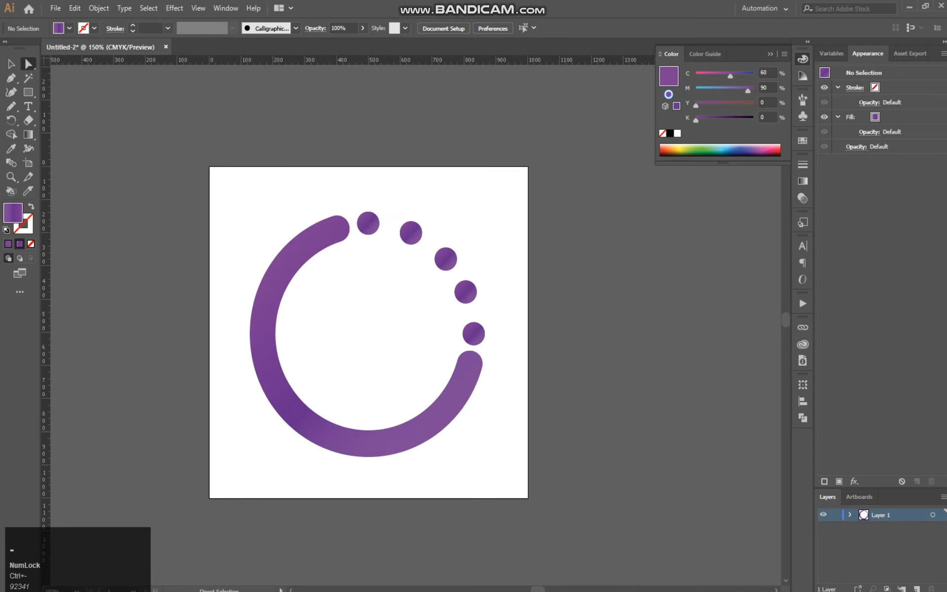
pyautogui.hotkey('ctrl', '=')
pyautogui.hotkey('ctrl', '=')
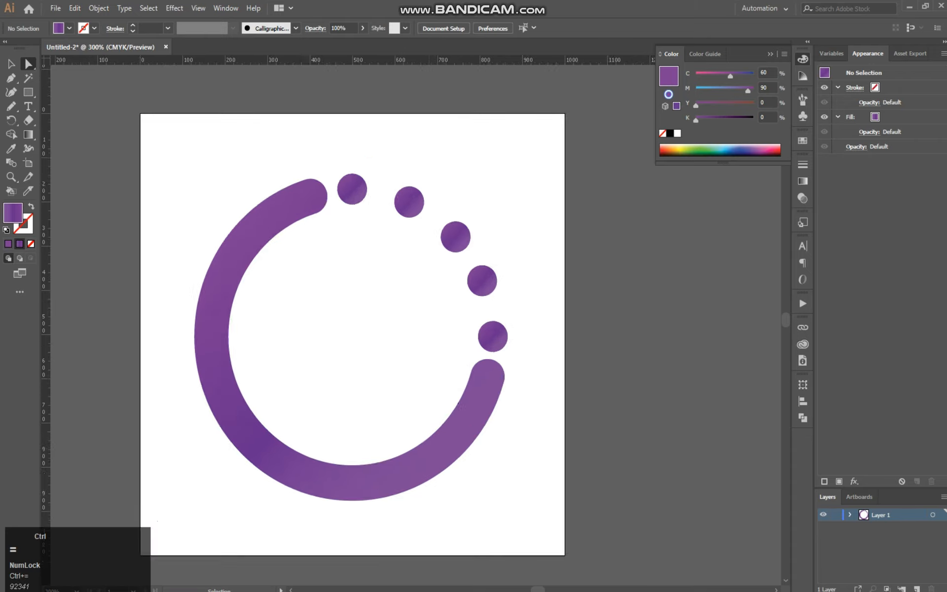
# Apply a purple drop shadow to the ring group with Multiply mode, 75% opacity, 10 px X offset, 15 px Y offset and 5 px blur
pyautogui.click(11, 64)
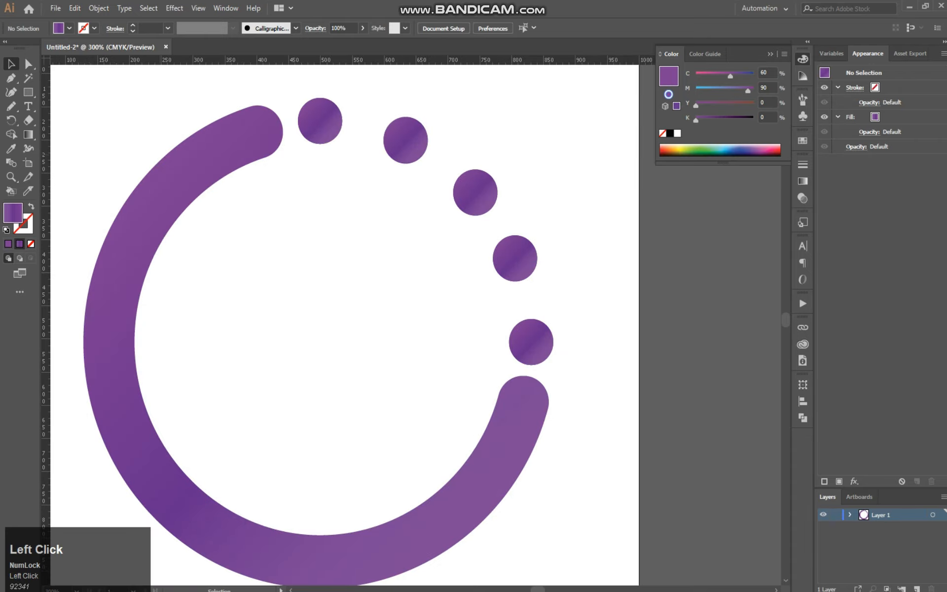
pyautogui.click(171, 185)
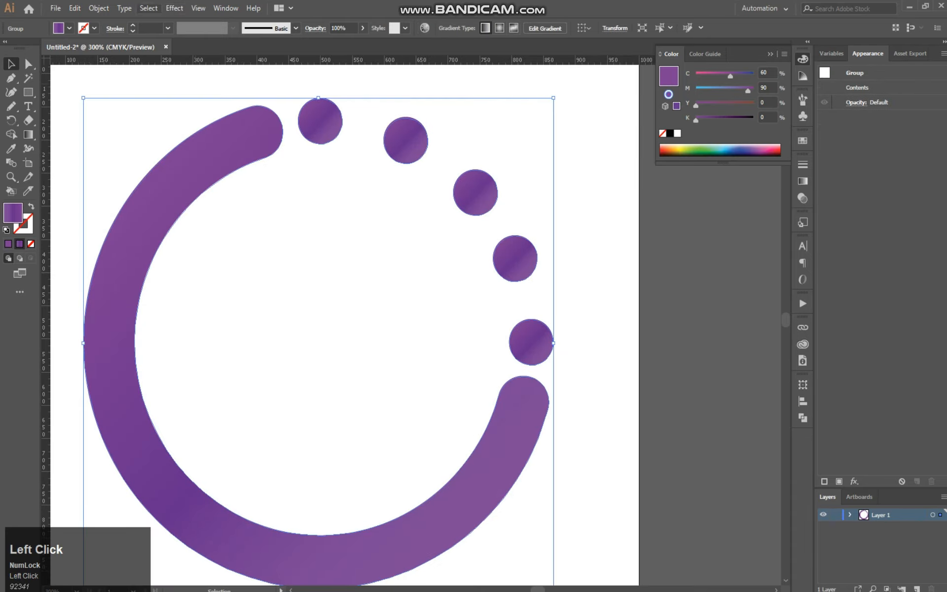
pyautogui.click(174, 8)
pyautogui.moveTo(185, 75)
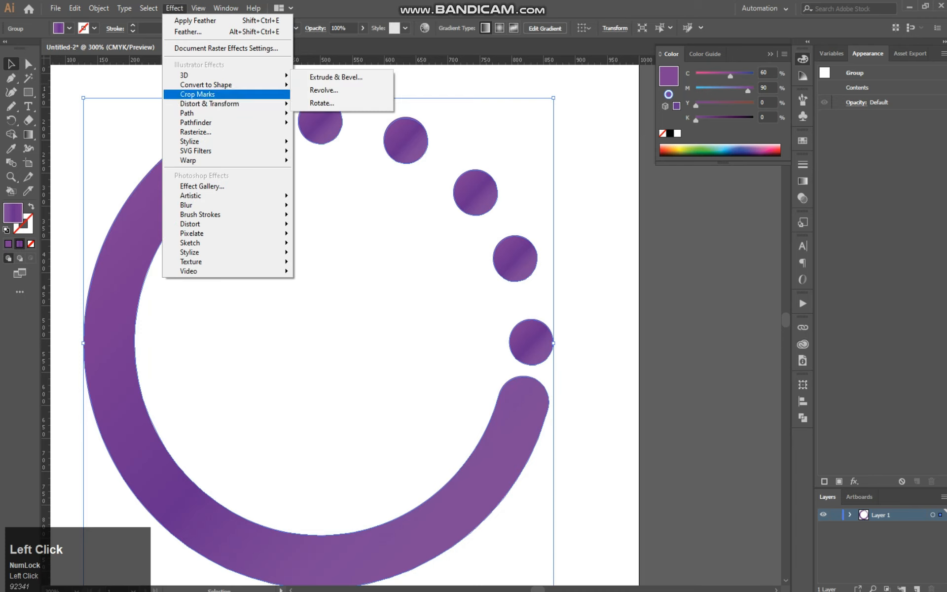
pyautogui.moveTo(189, 141)
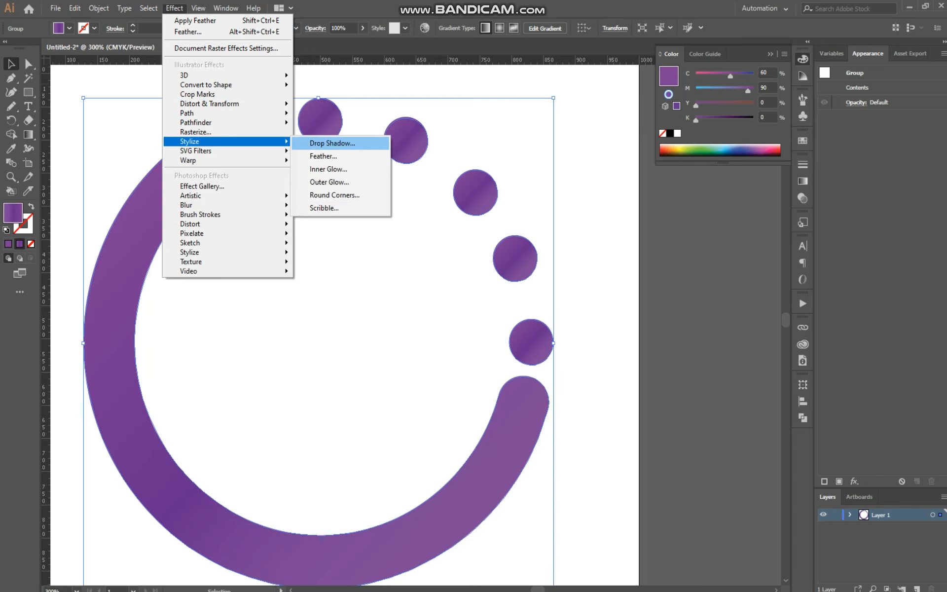
pyautogui.click(332, 143)
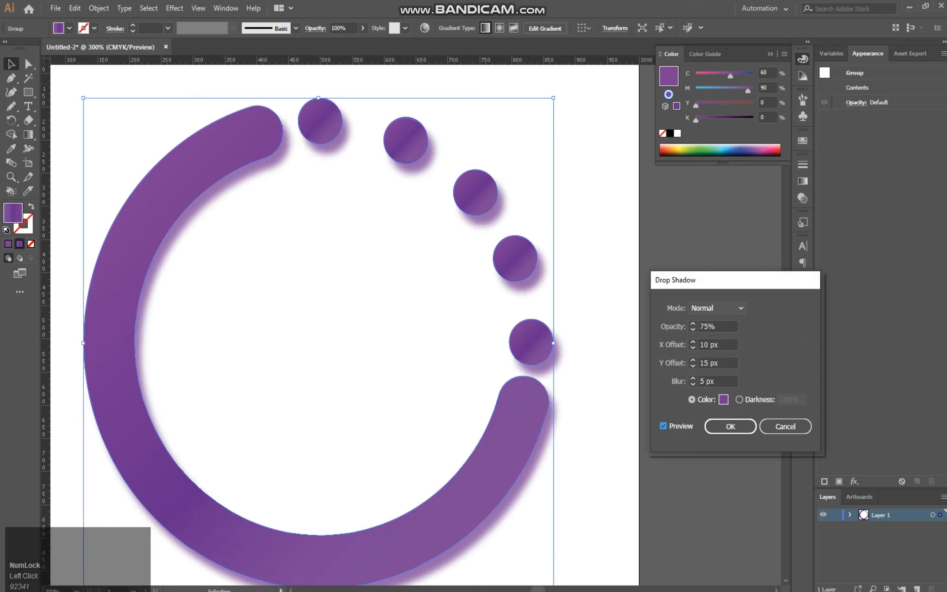
pyautogui.click(717, 308)
pyautogui.click(717, 321)
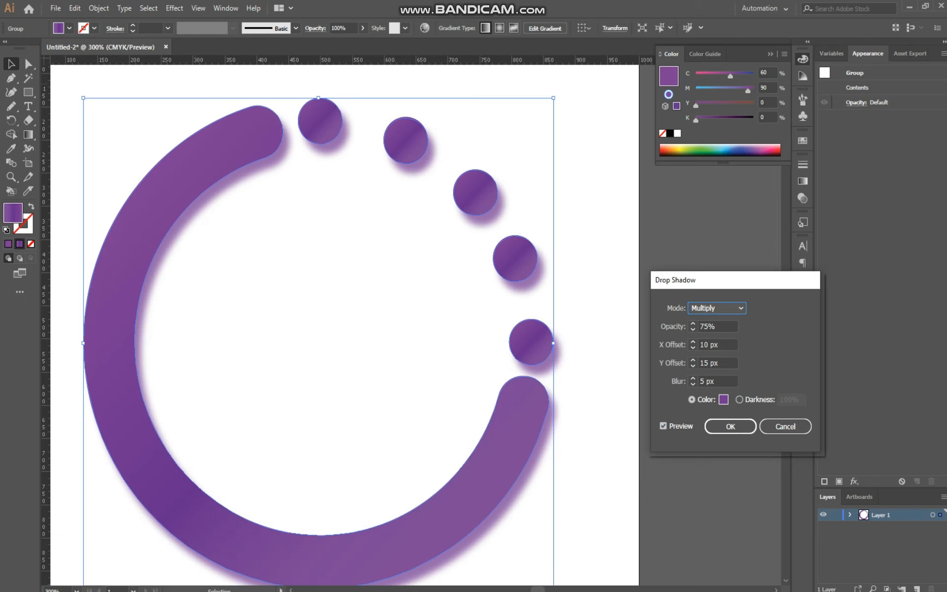
pyautogui.click(731, 426)
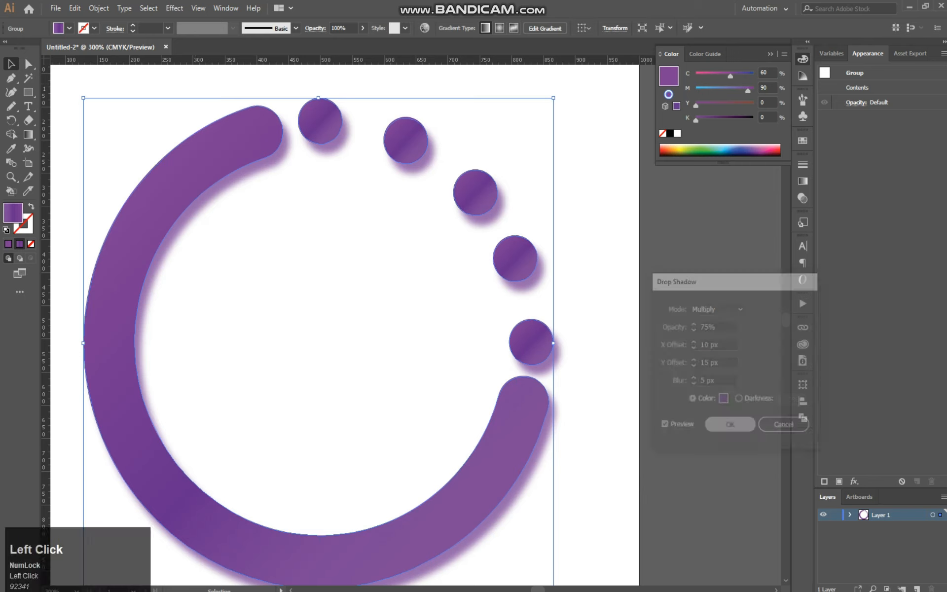
pyautogui.click(588, 278)
# Add the letter T in bold 500 pt Segoe Script and move it to the middle of the ring
pyautogui.press('space')
pyautogui.moveTo(568, 287); pyautogui.dragTo(632, 278)
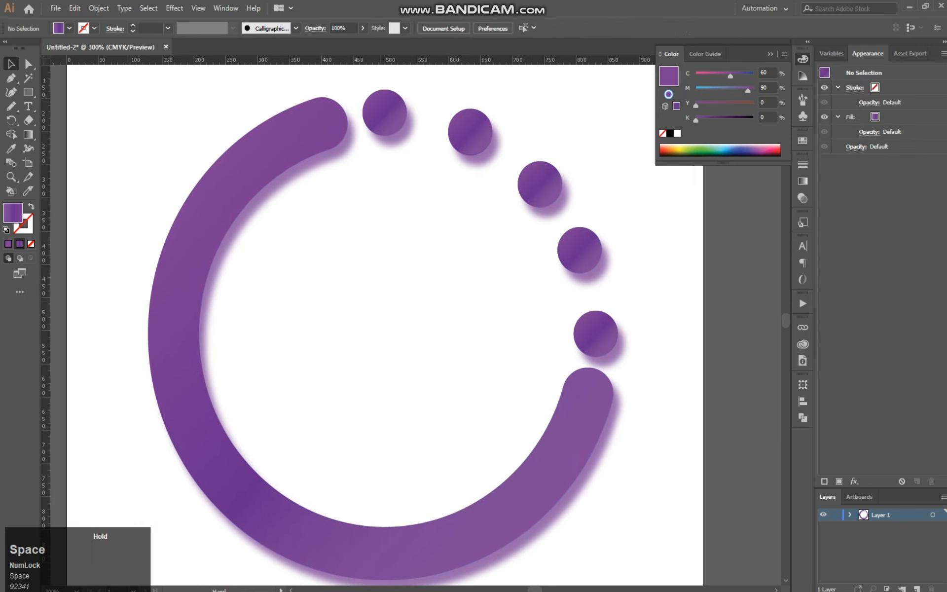
pyautogui.click(28, 106)
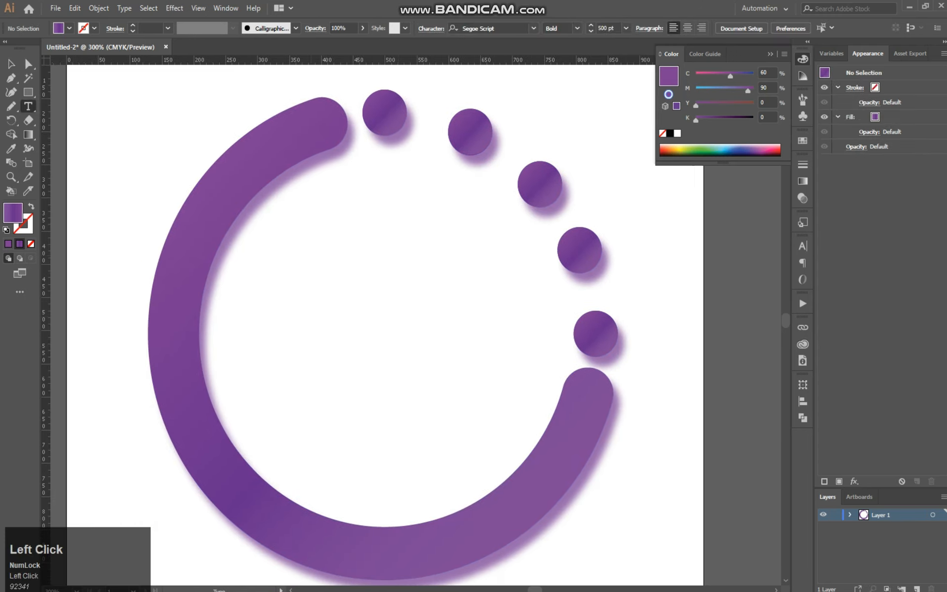
pyautogui.click(311, 330)
pyautogui.write('T')
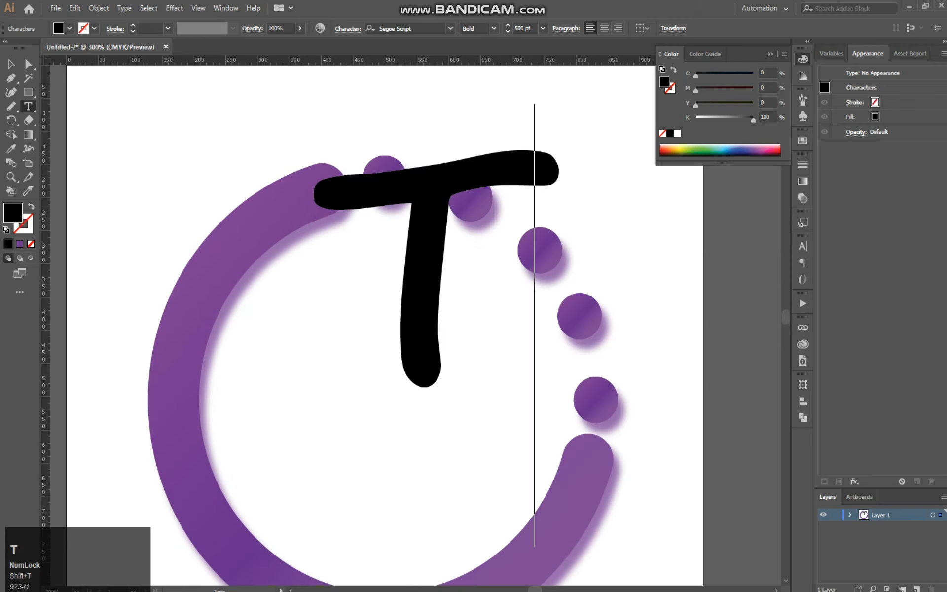
pyautogui.moveTo(534, 326); pyautogui.dragTo(316, 325)
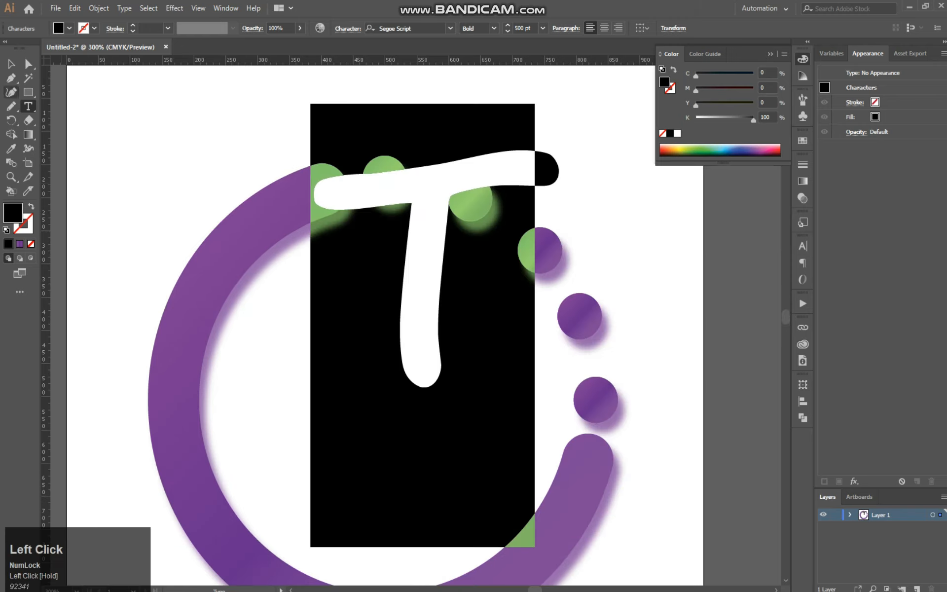
pyautogui.click(12, 64)
pyautogui.moveTo(431, 198); pyautogui.dragTo(395, 339)
# Convert the letter T to outlines and fill it with the purple gradient
pyautogui.rightClick(395, 340)
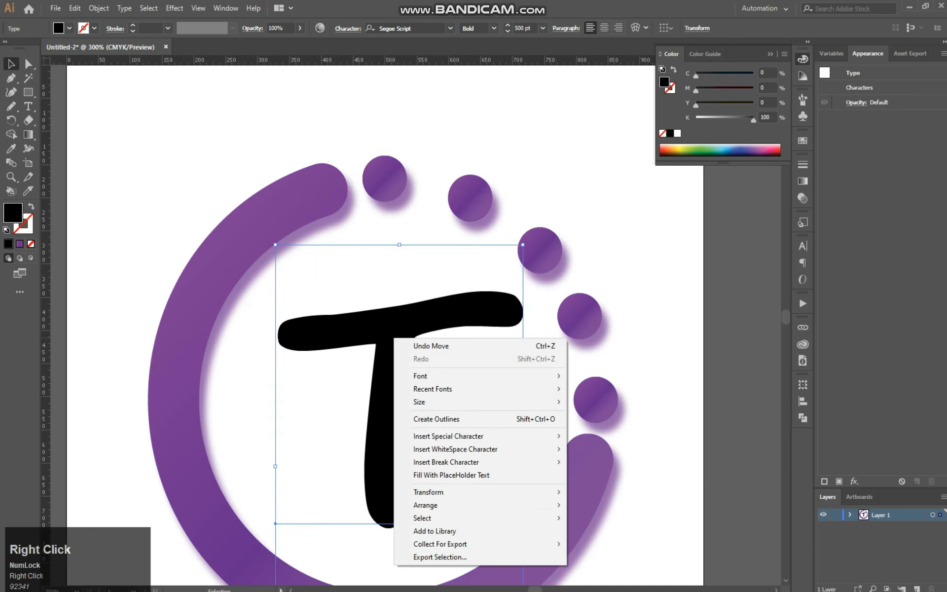
pyautogui.click(436, 419)
pyautogui.press('space')
pyautogui.moveTo(437, 419); pyautogui.dragTo(436, 305)
pyautogui.click(20, 244)
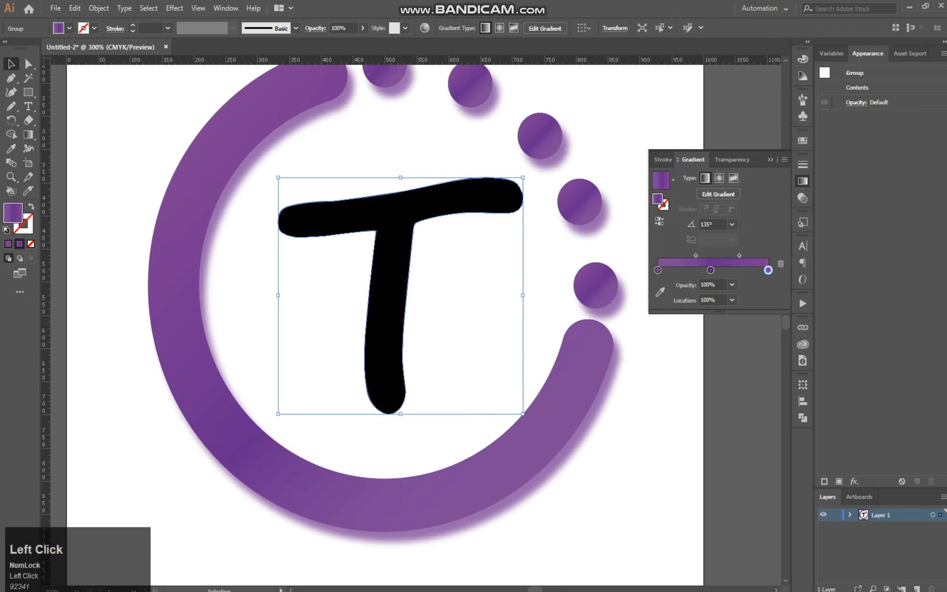
# Adjust the letter T's gradient stops, placing the middle stop at about 64% and undoing any duplicated stop
pyautogui.moveTo(710, 270); pyautogui.dragTo(722, 270)
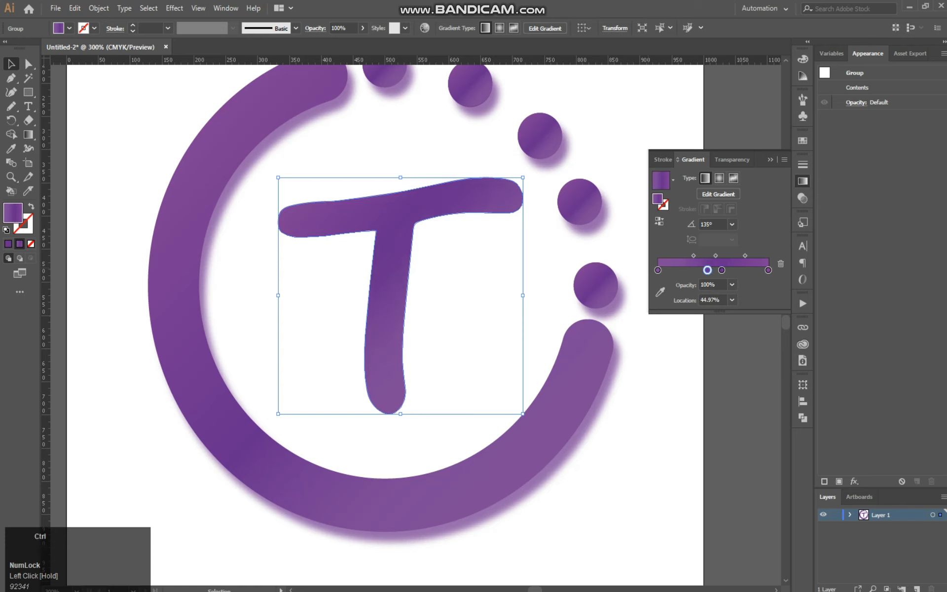
pyautogui.hotkey('ctrl', 'z')
pyautogui.moveTo(721, 269); pyautogui.dragTo(743, 256)
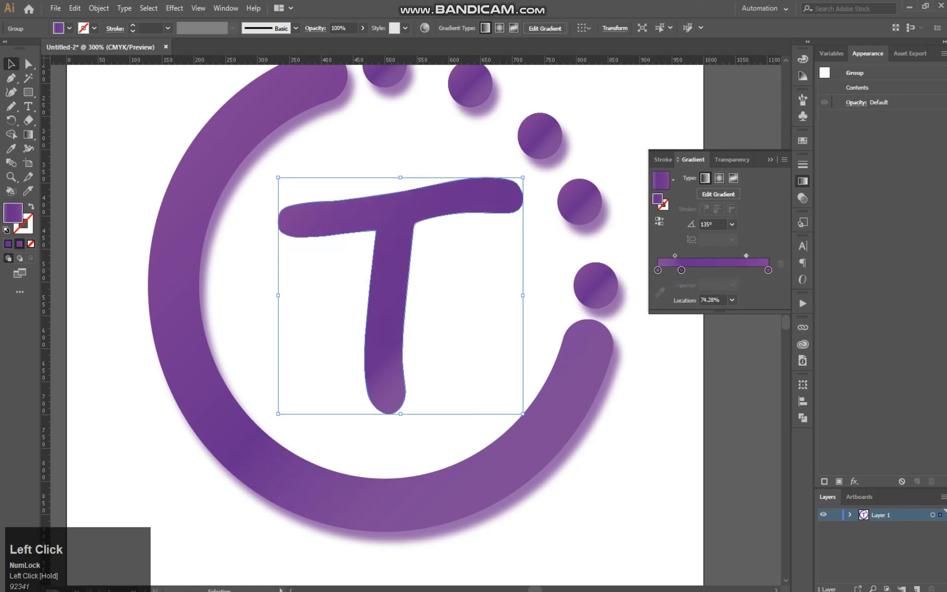
pyautogui.moveTo(681, 270); pyautogui.dragTo(709, 270)
pyautogui.click(695, 255)
pyautogui.moveTo(713, 270); pyautogui.dragTo(720, 270)
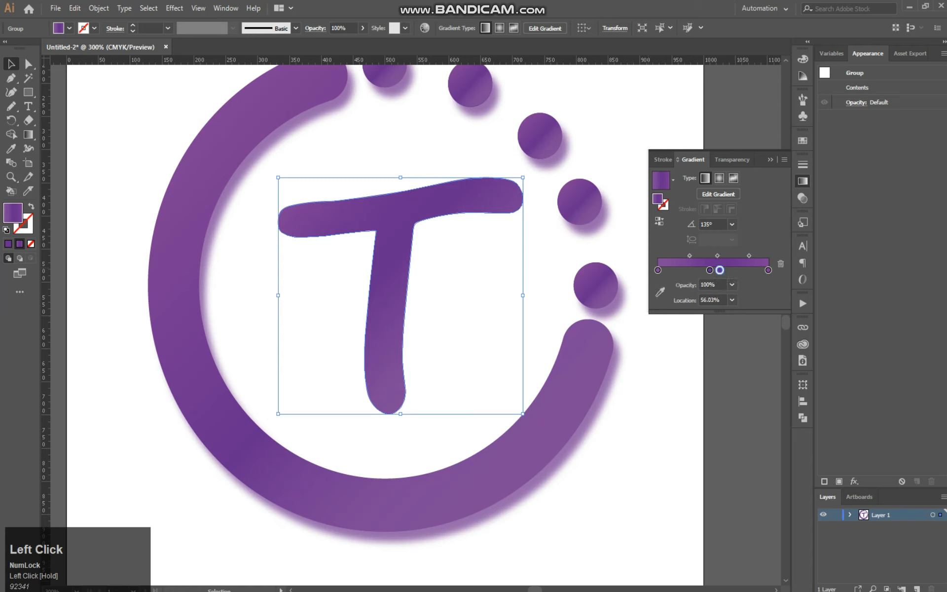
pyautogui.hotkey('ctrl', 'z')
pyautogui.moveTo(709, 270); pyautogui.dragTo(728, 270)
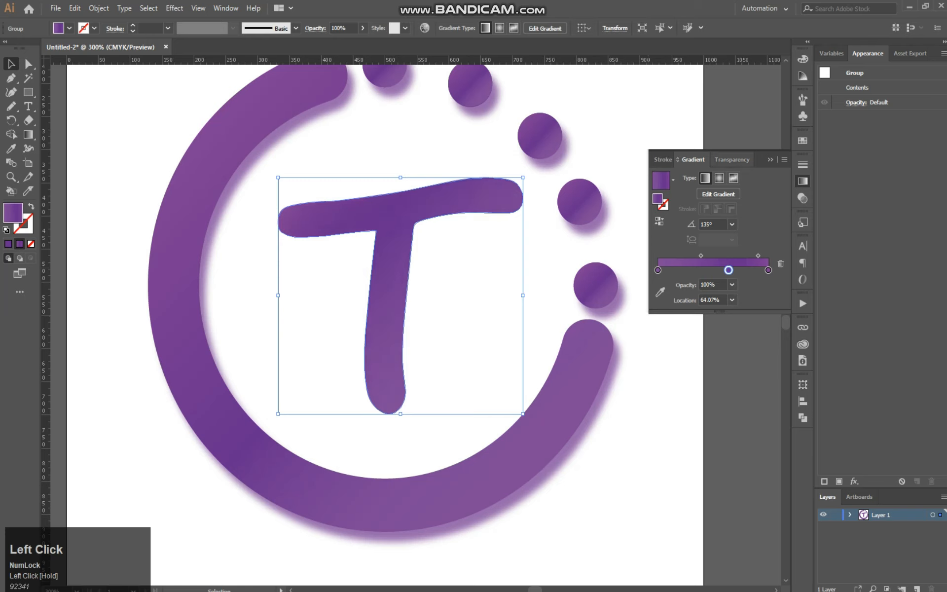
# Try a radial gradient on the letter T, and return it to a linear gradient at 0°
pyautogui.click(719, 178)
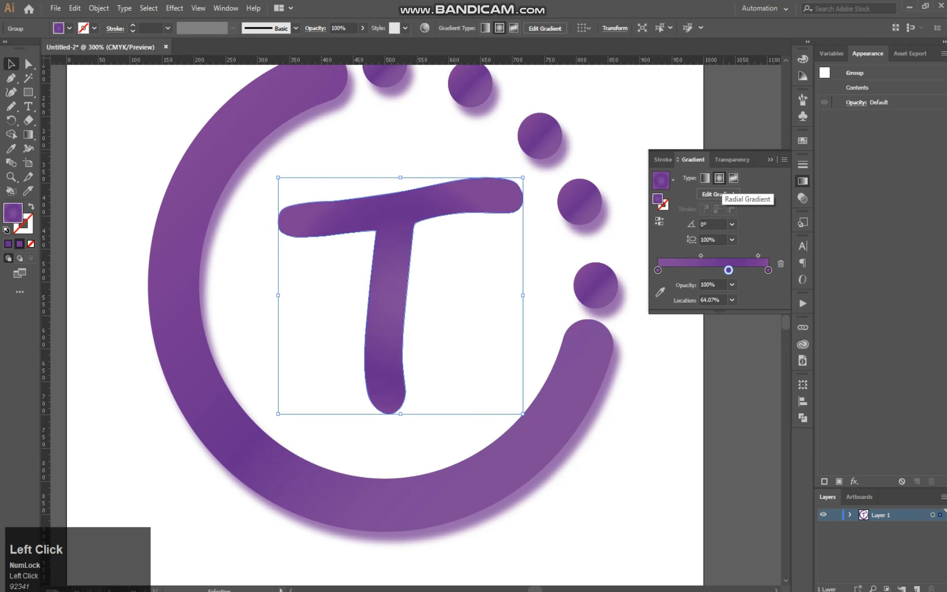
pyautogui.click(705, 178)
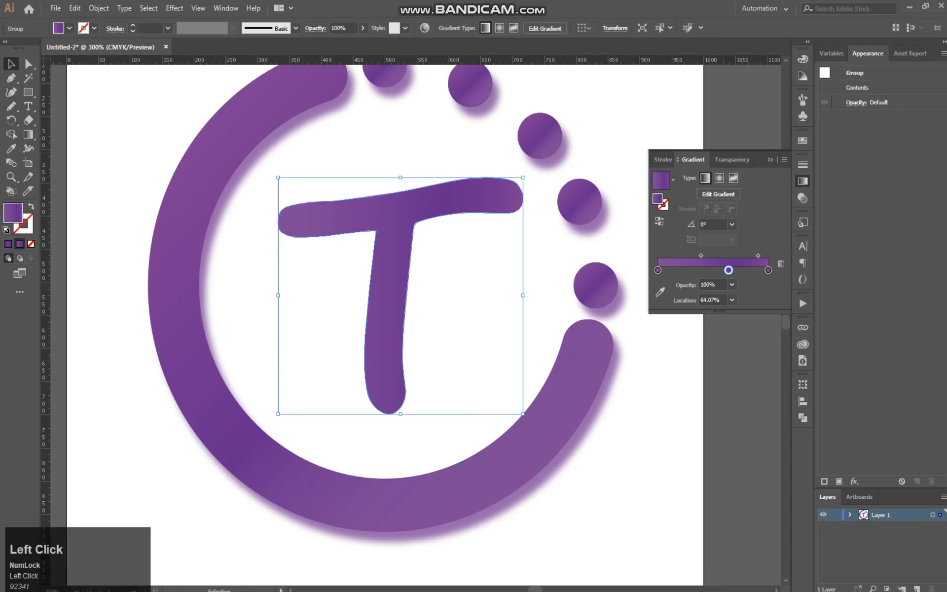
pyautogui.click(634, 135)
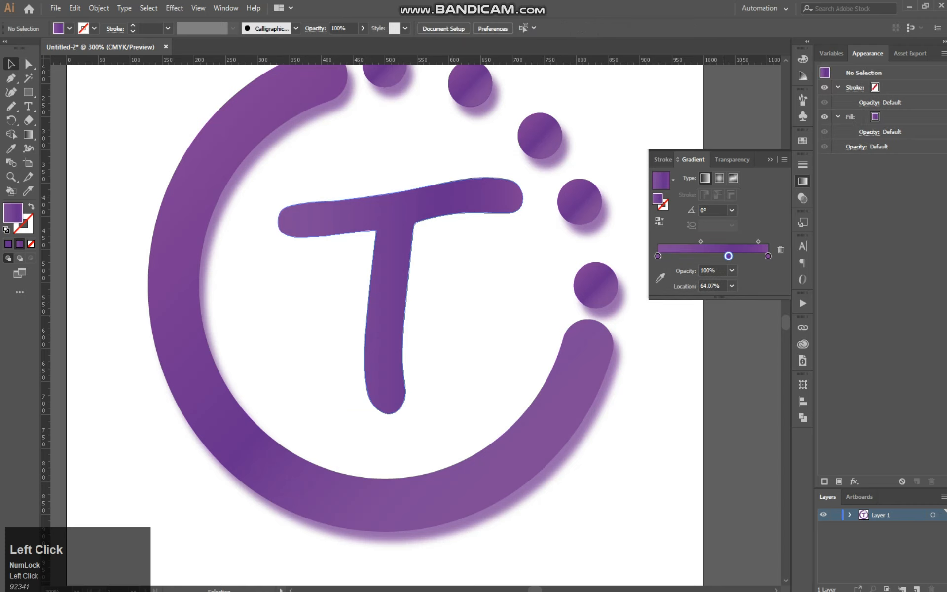
# Apply a purple Multiply drop shadow to the letter T with 75% opacity, 10 px X offset, 15 px Y offset and 5 px blur
pyautogui.click(401, 212)
pyautogui.click(174, 8)
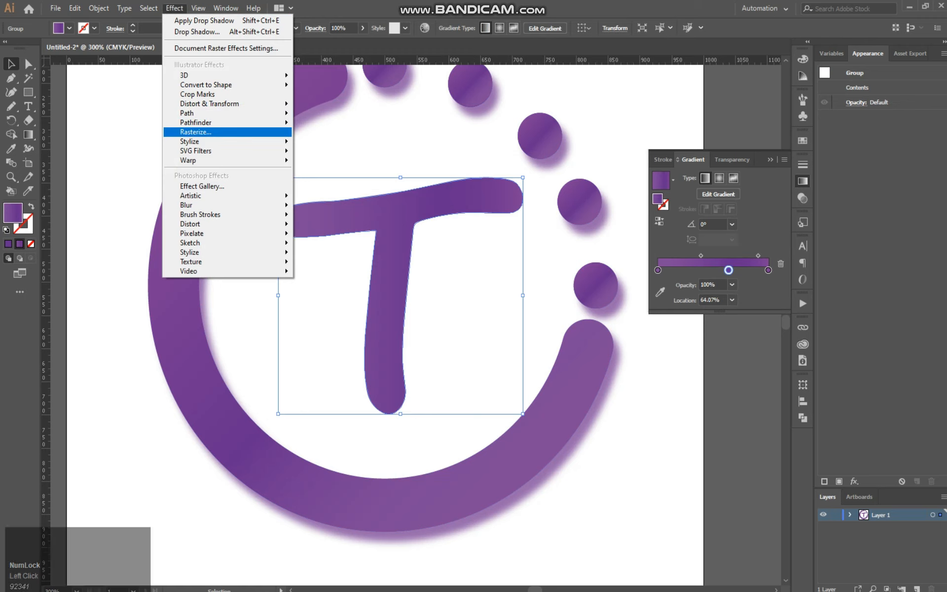
pyautogui.moveTo(189, 141)
pyautogui.click(332, 143)
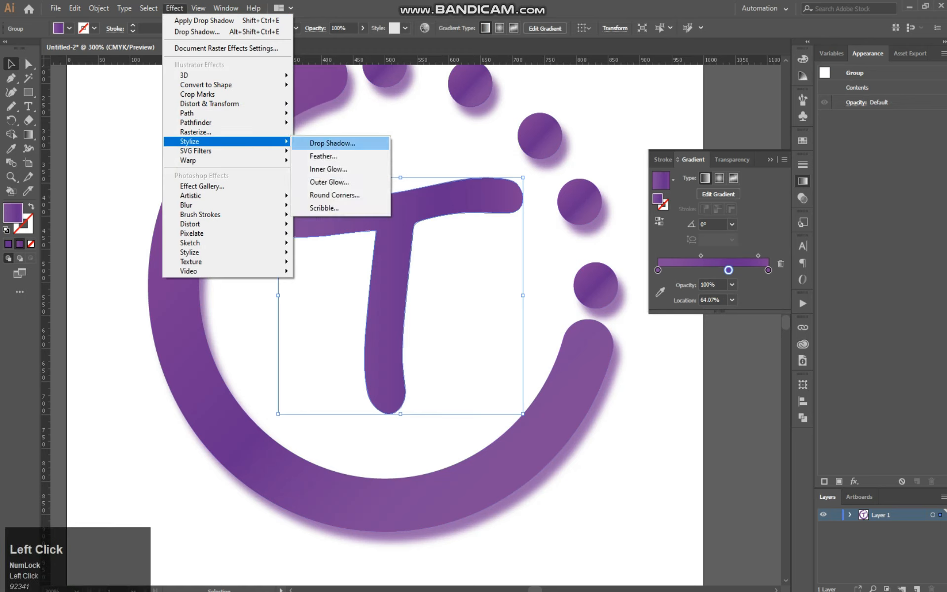
pyautogui.click(663, 425)
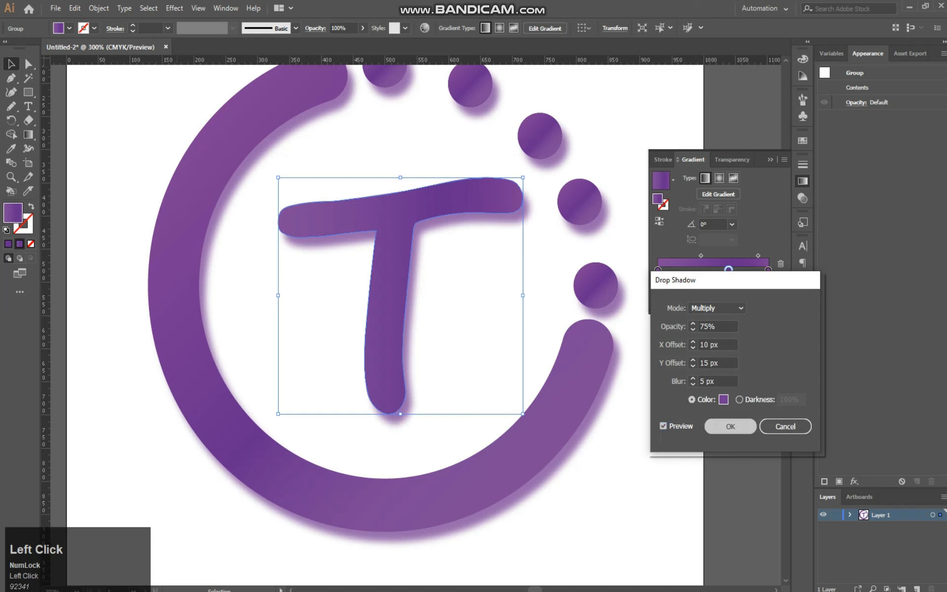
pyautogui.click(730, 426)
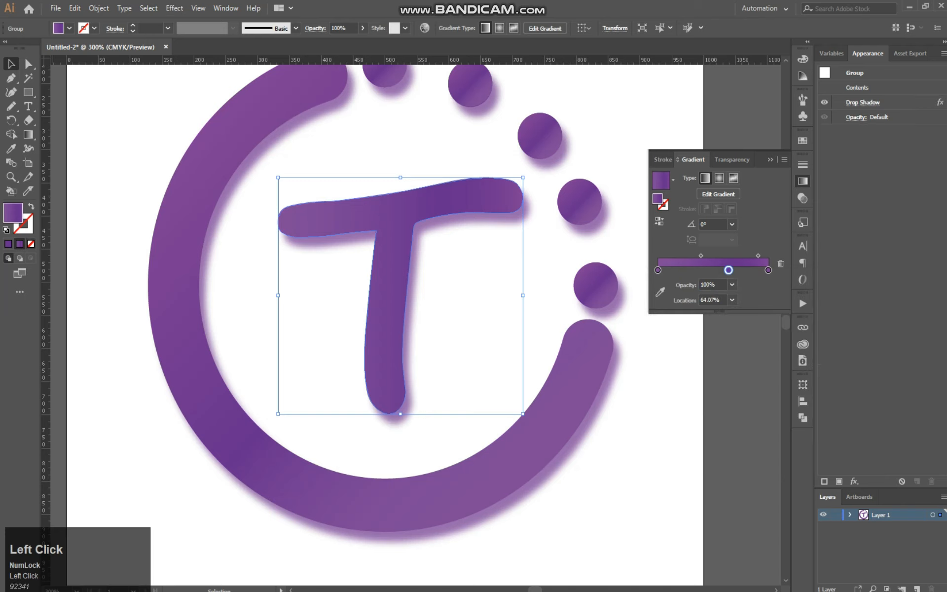
# Add the purple gradient as the letter T's stroke, try weights of 60, 20 and 0.5 pt, and set it to 14 pt
pyautogui.click(29, 229)
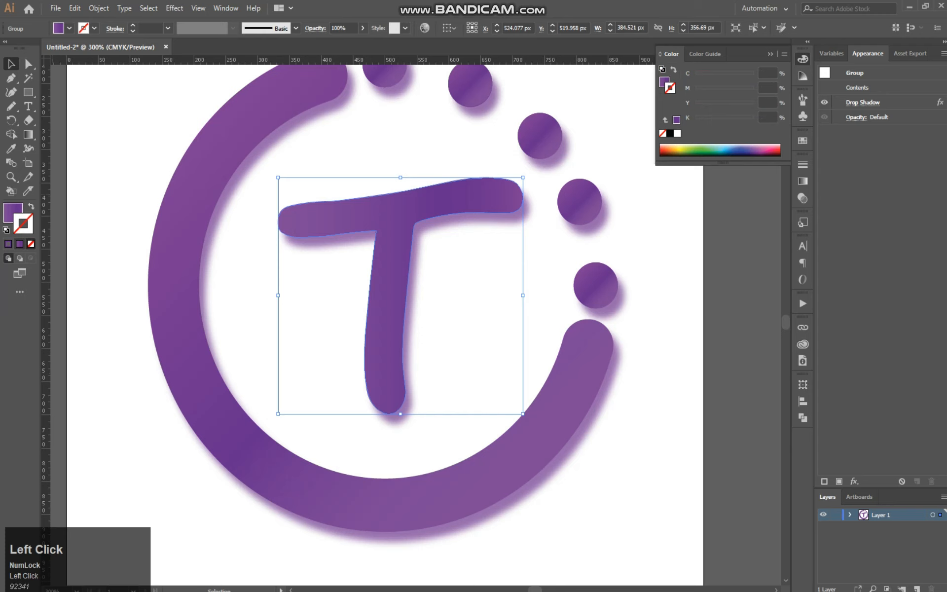
pyautogui.click(19, 243)
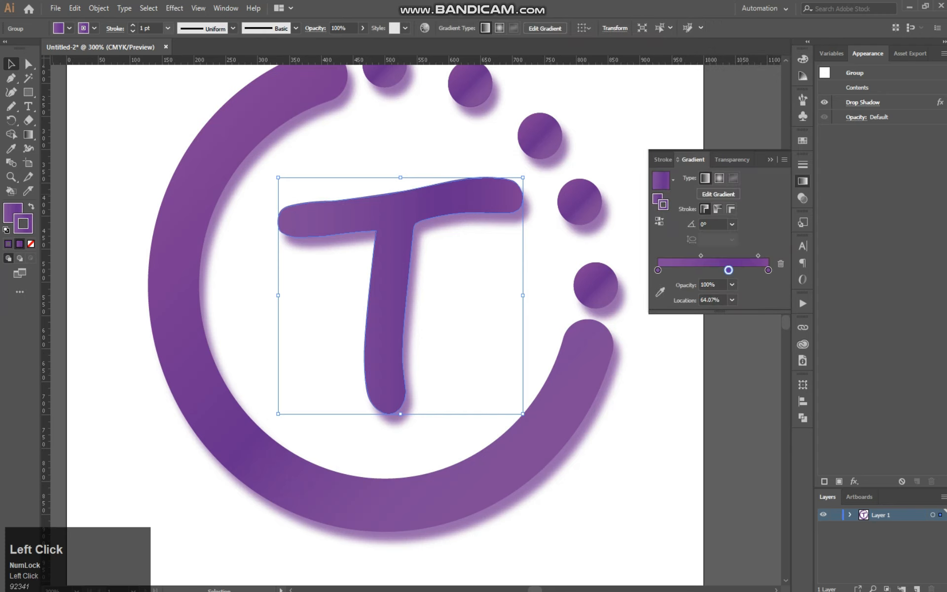
pyautogui.click(168, 28)
pyautogui.click(182, 260)
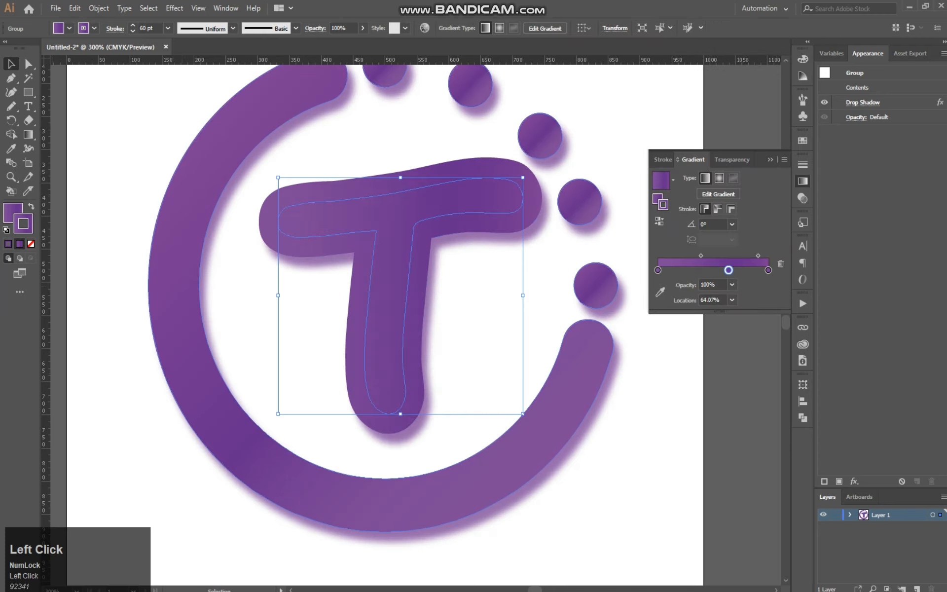
pyautogui.click(167, 28)
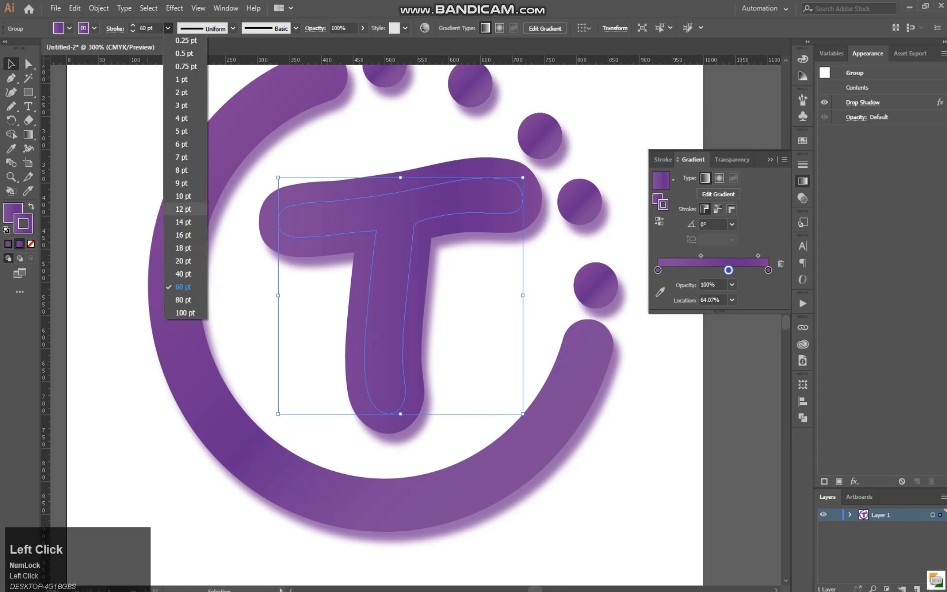
pyautogui.click(185, 261)
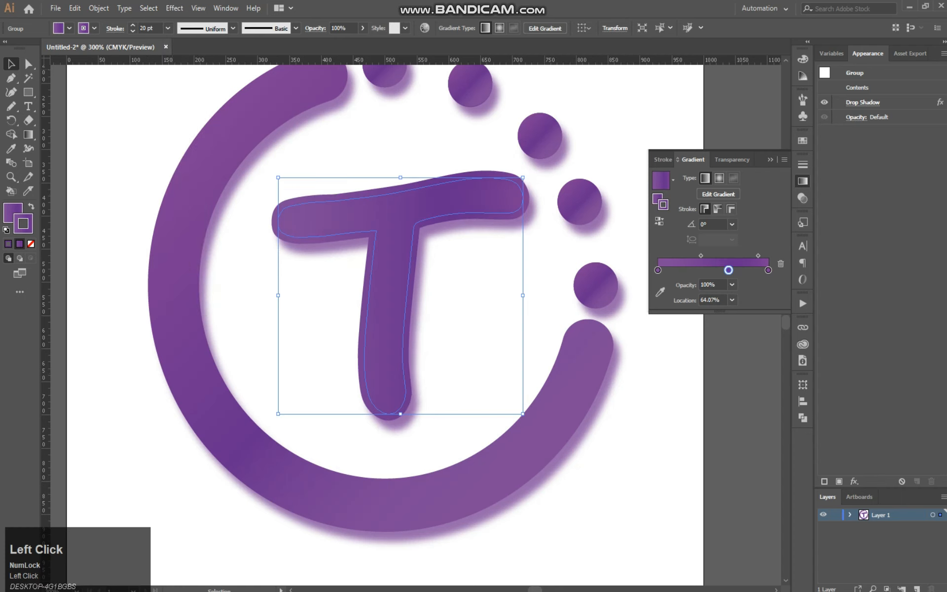
pyautogui.click(168, 28)
pyautogui.click(185, 50)
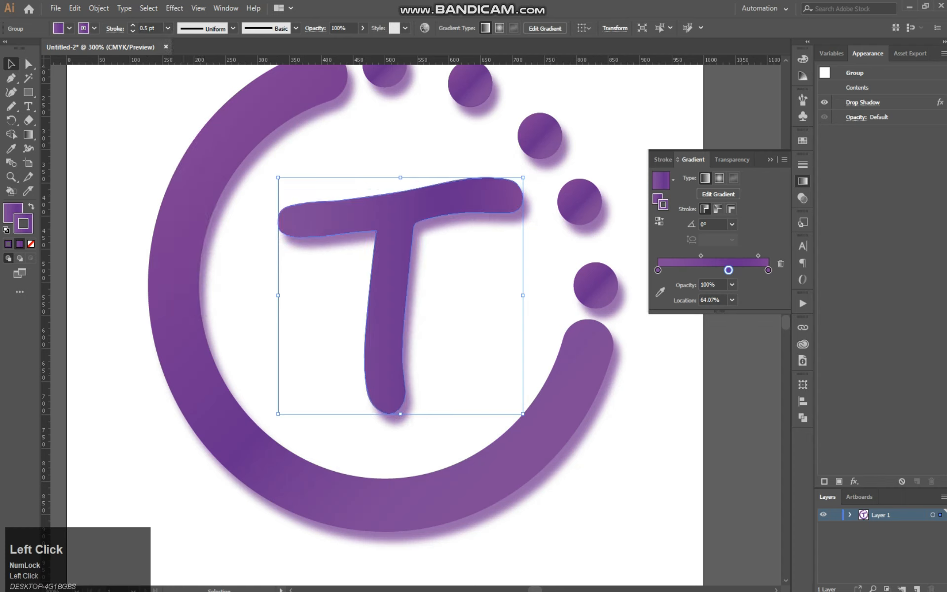
pyautogui.click(168, 28)
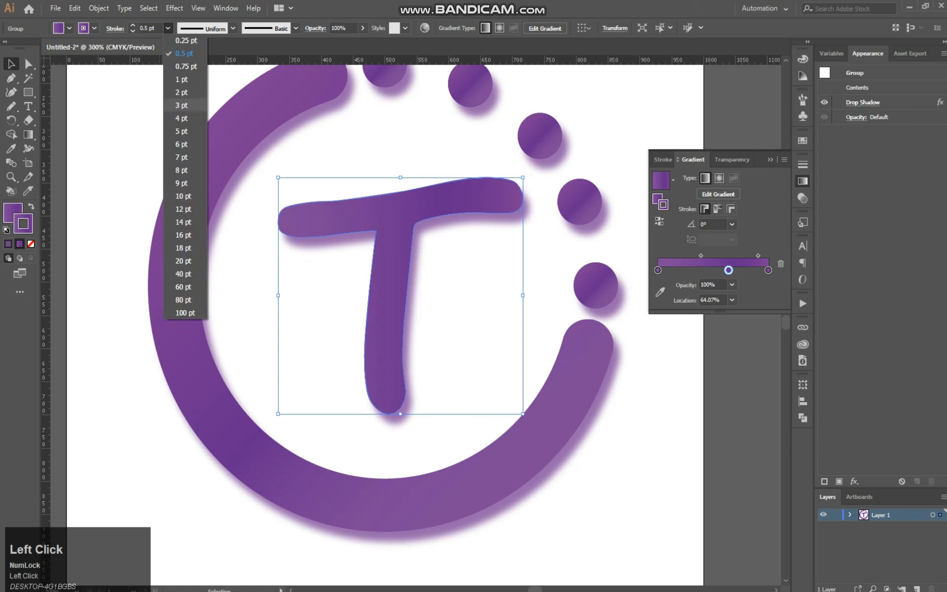
pyautogui.click(185, 208)
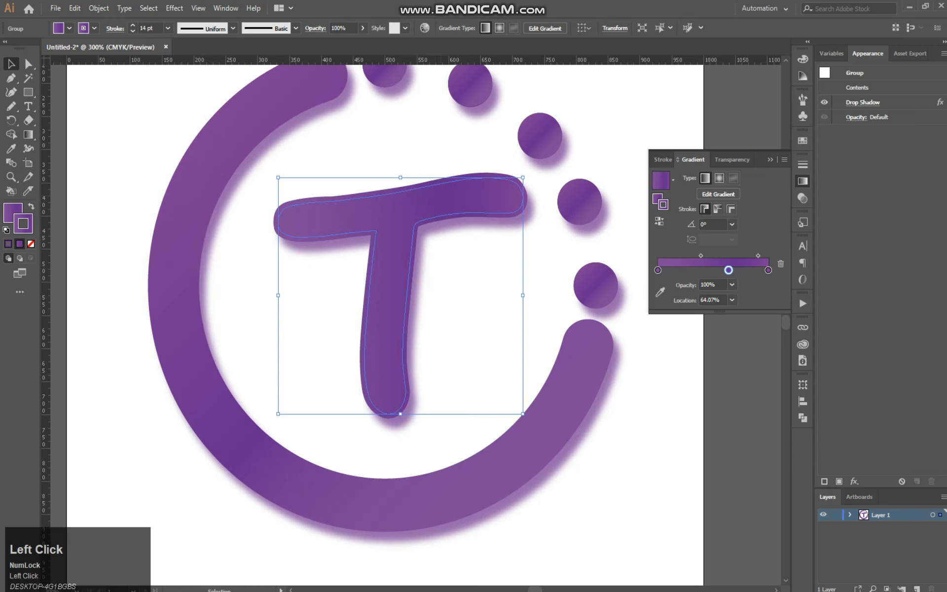
pyautogui.click(629, 113)
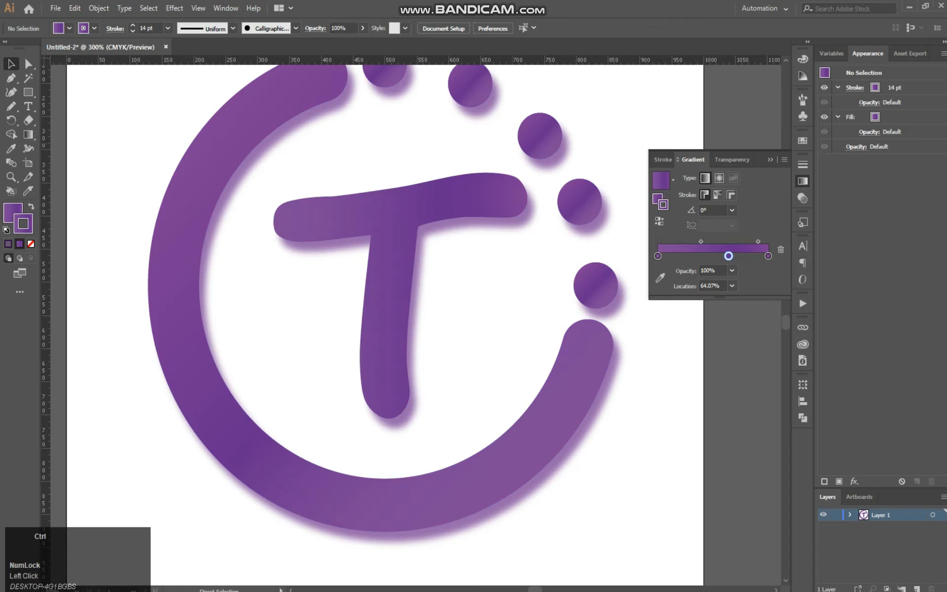
pyautogui.hotkey('ctrl', '-')
pyautogui.hotkey('ctrl', '-')
pyautogui.hotkey('ctrl', '-')
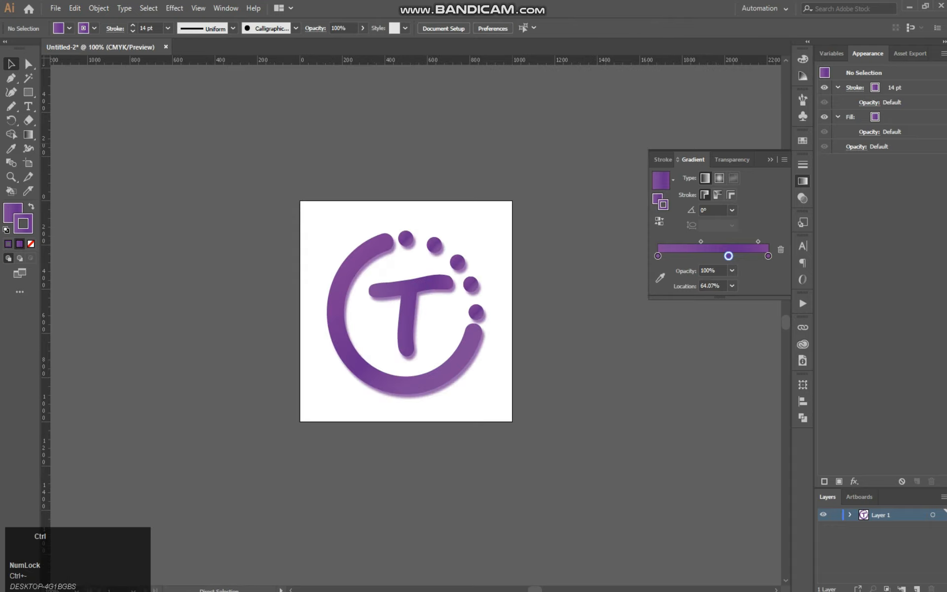
pyautogui.hotkey('ctrl', '=')
pyautogui.hotkey('ctrl', '=')
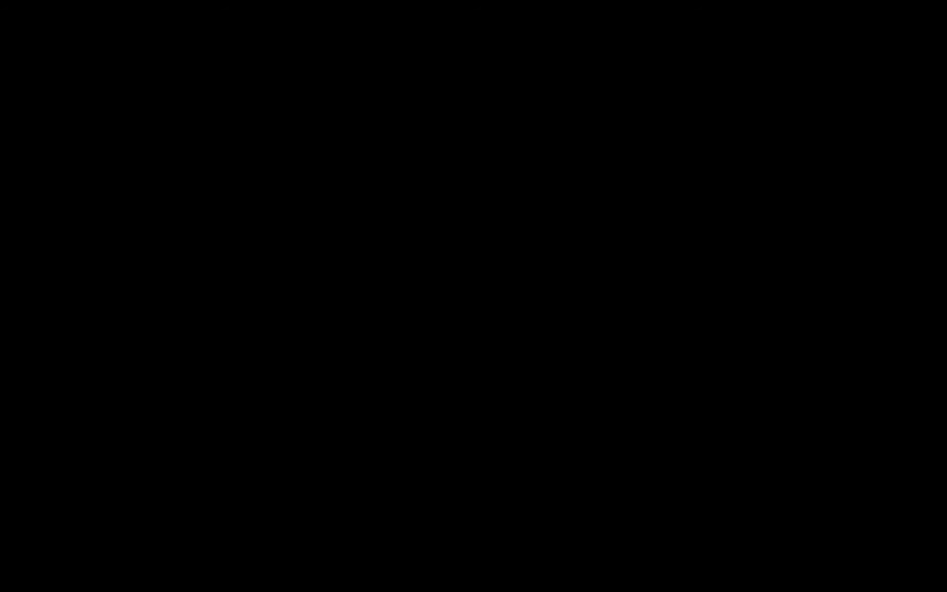